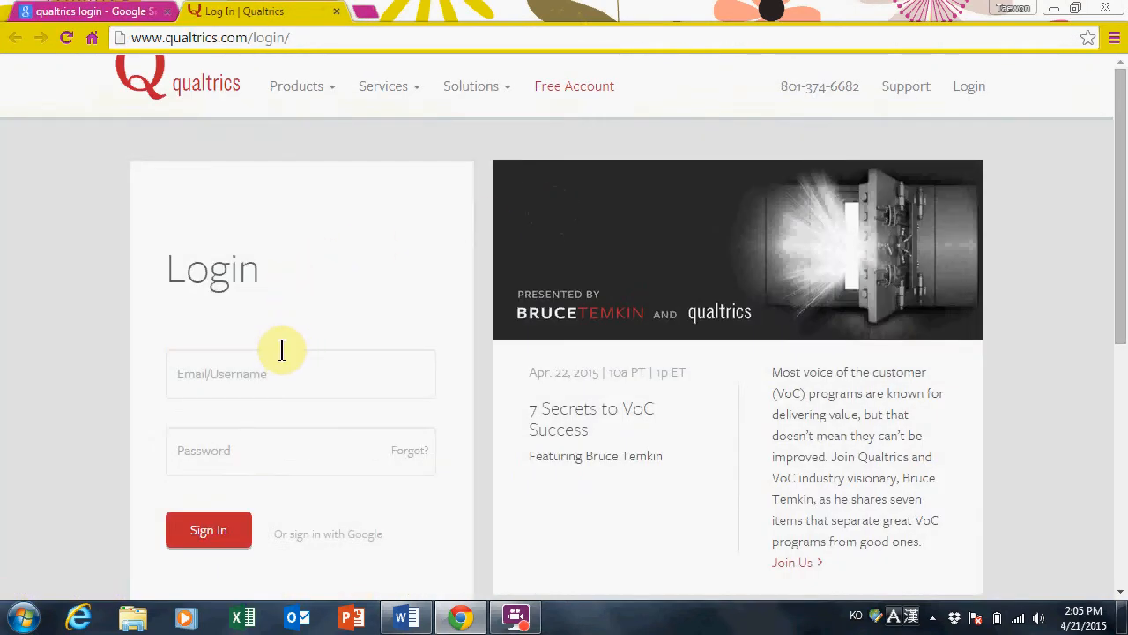
# Enter the start of the account username in the login page's username field
pyautogui.click(285, 386)
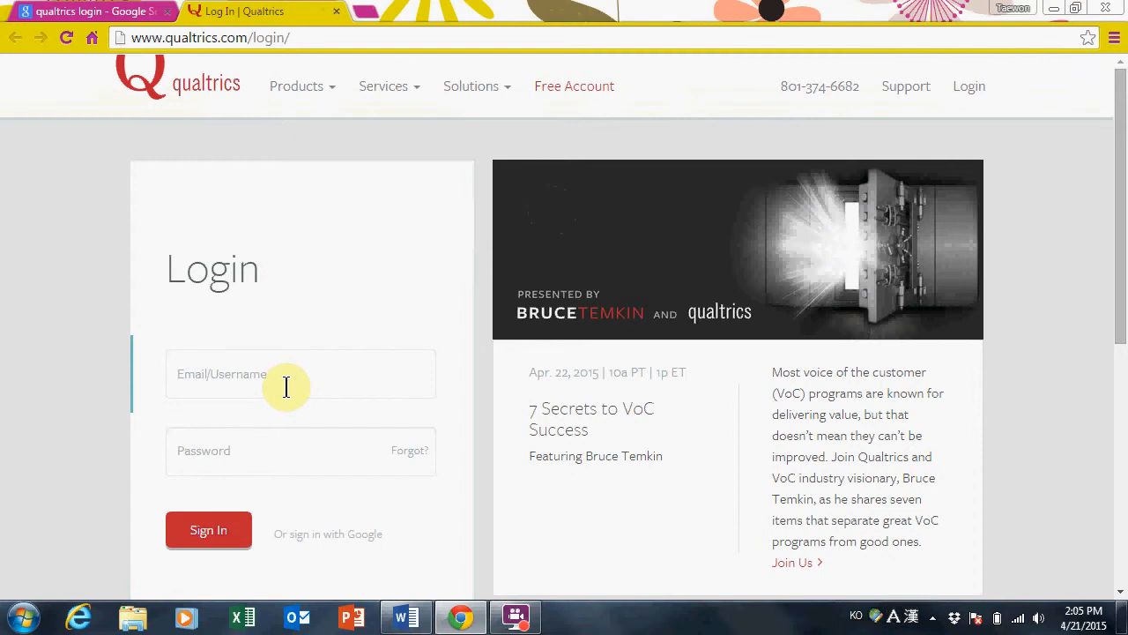
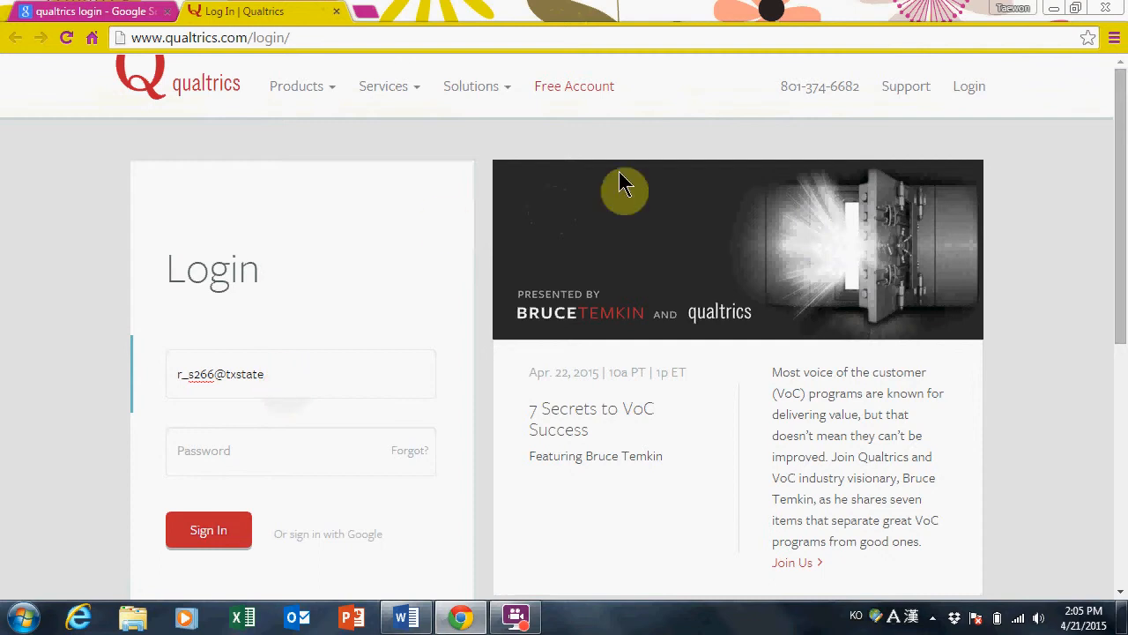
# Fill the Free Account sign-up form with Academic use and Texas State University
pyautogui.click(540, 88)
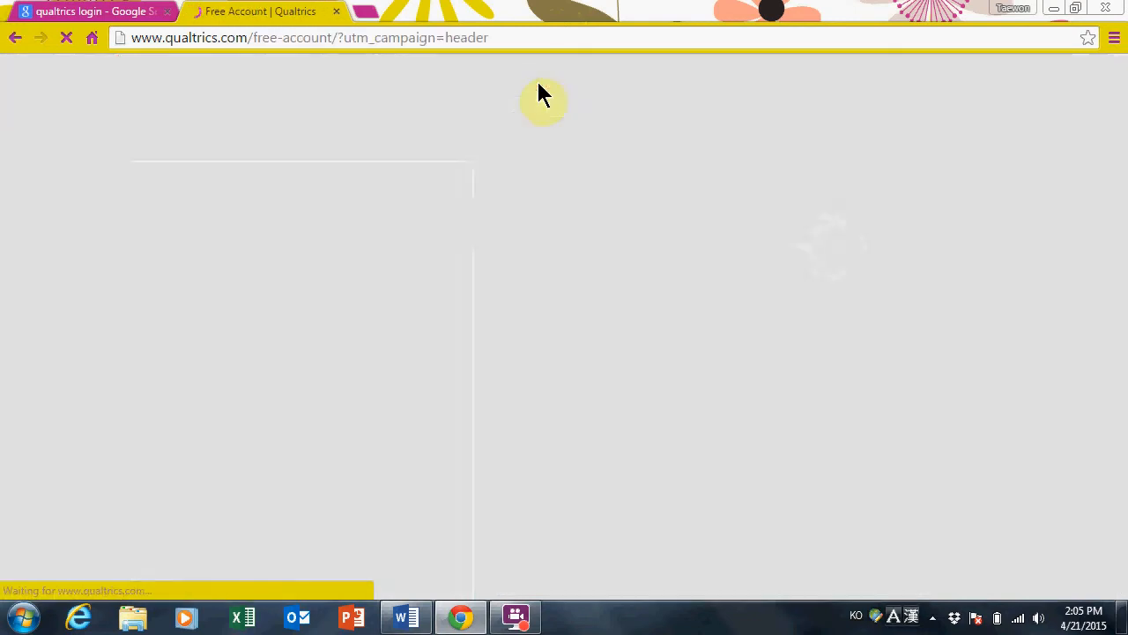
pyautogui.click(555, 267)
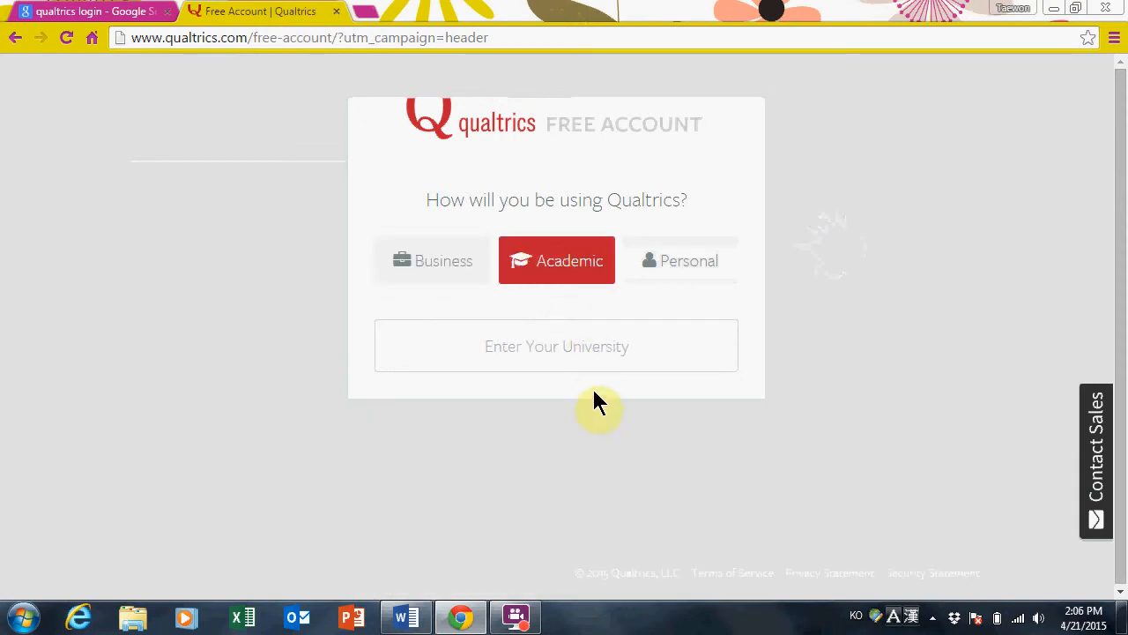
pyautogui.click(580, 355)
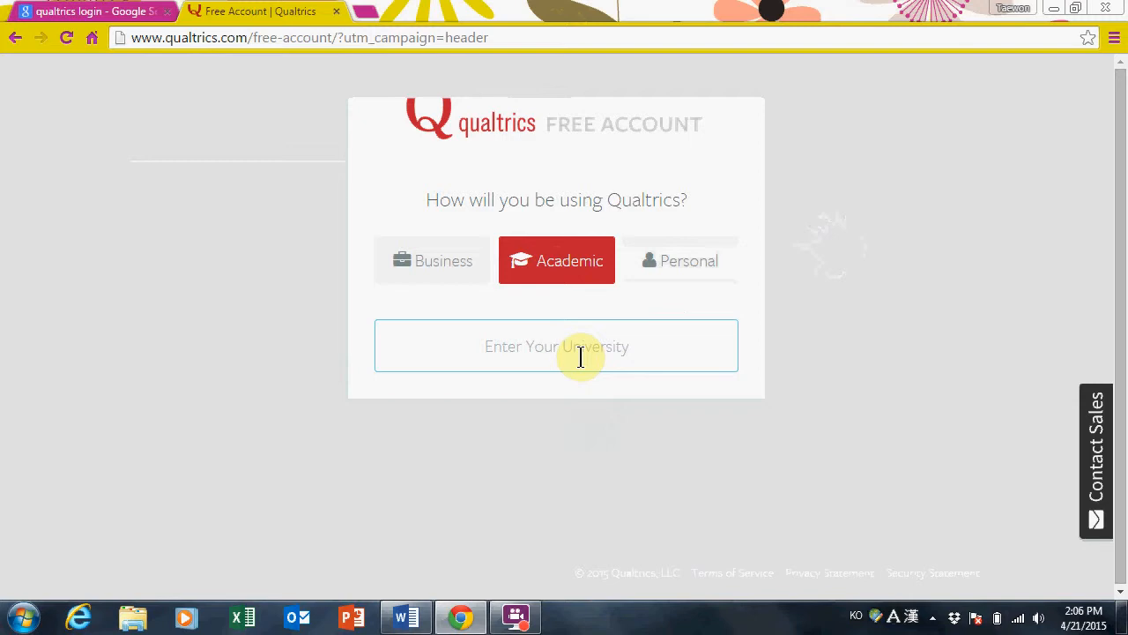
pyautogui.write('Texas State University')
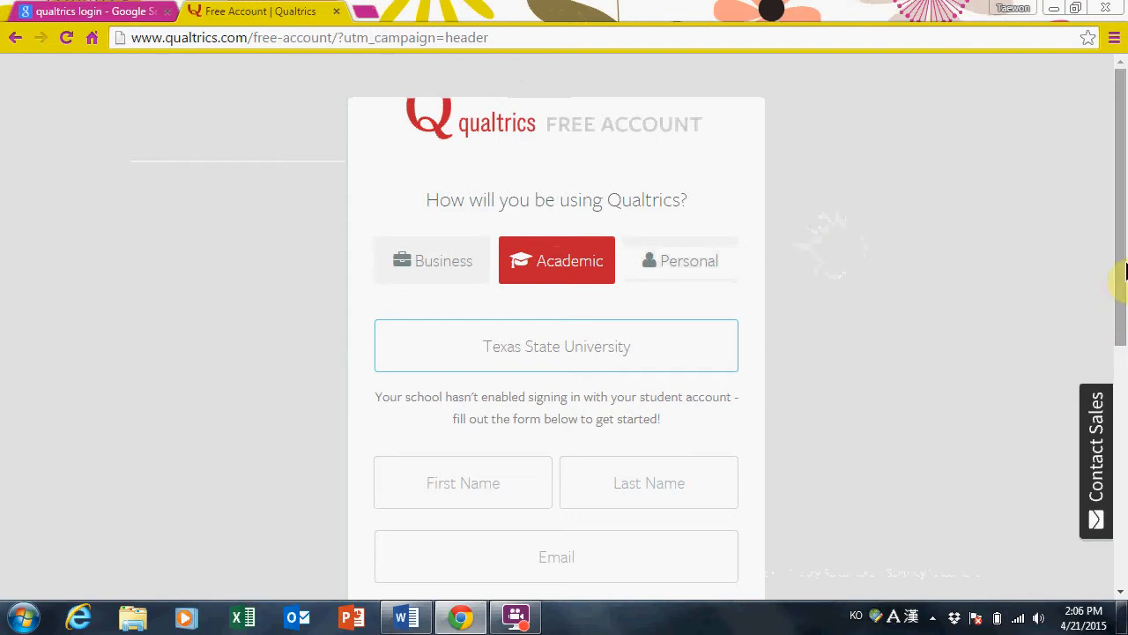
pyautogui.moveTo(1117, 247); pyautogui.dragTo(1125, 429)
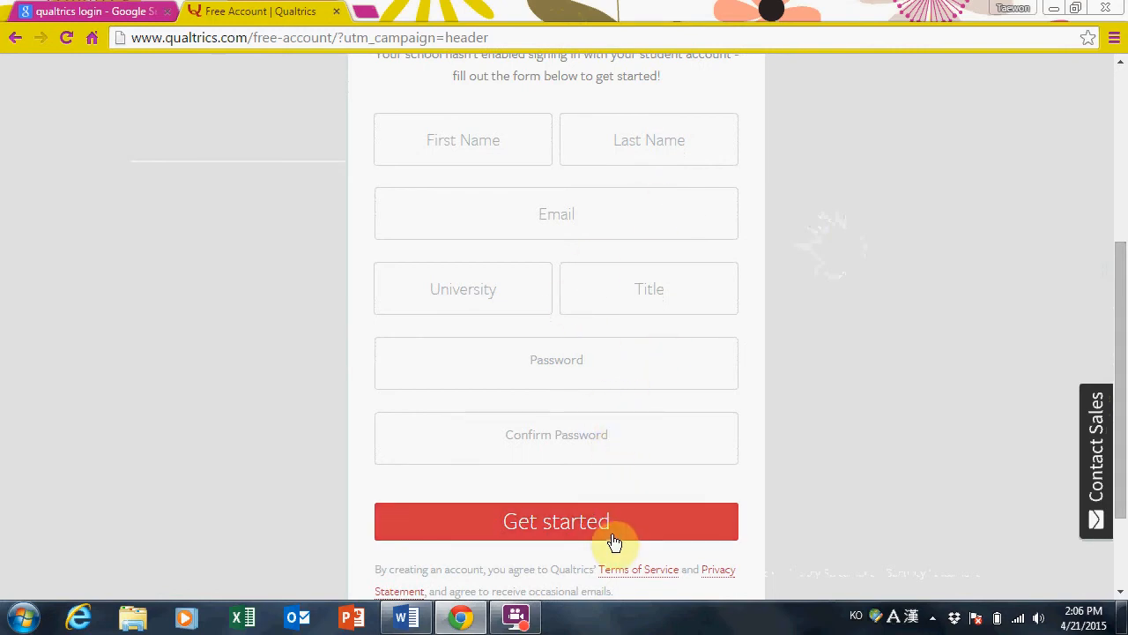
pyautogui.moveTo(1124, 318); pyautogui.dragTo(1124, 141)
pyautogui.click(3, 208)
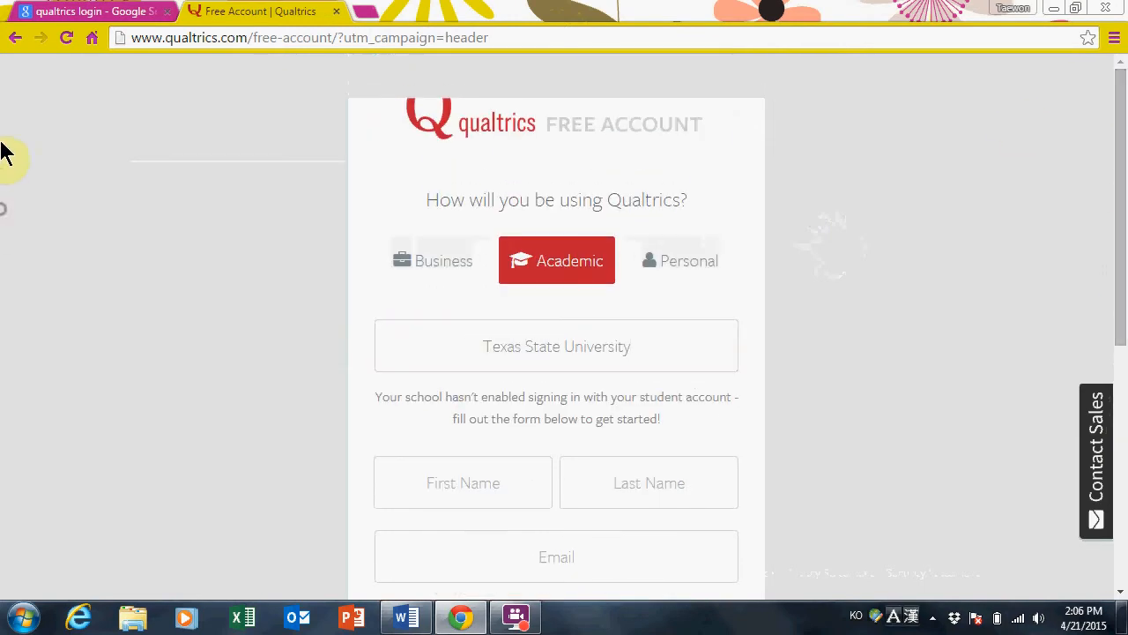
# Back on the login page, enter the account password and try to log in
pyautogui.click(15, 38)
pyautogui.click(269, 458)
pyautogui.write('••')
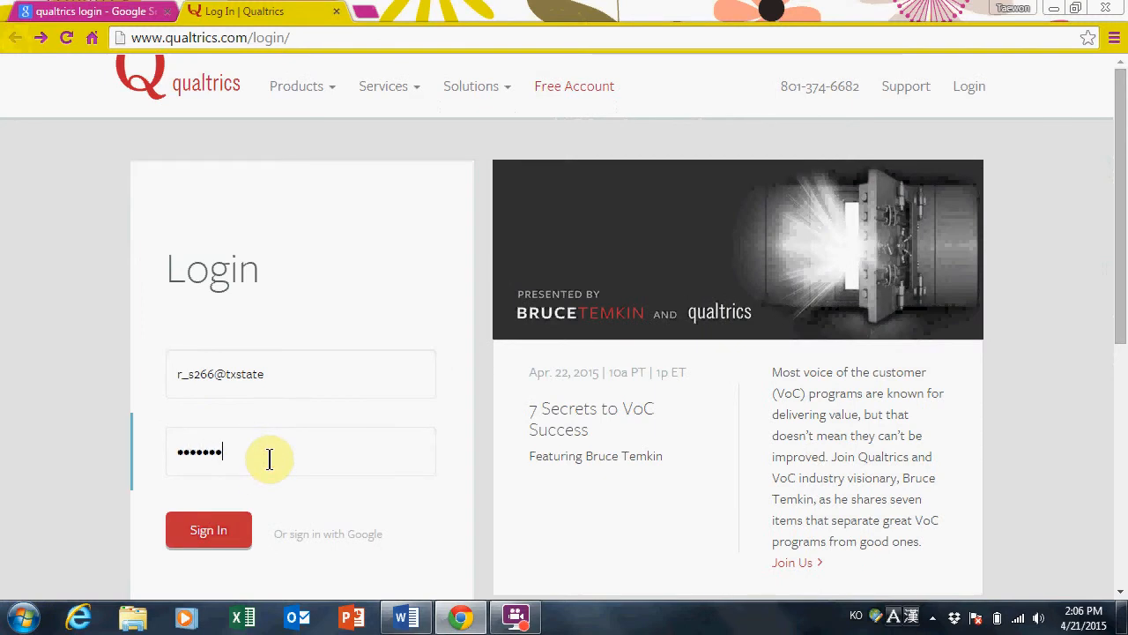
pyautogui.write('•••••')
pyautogui.press('Return')
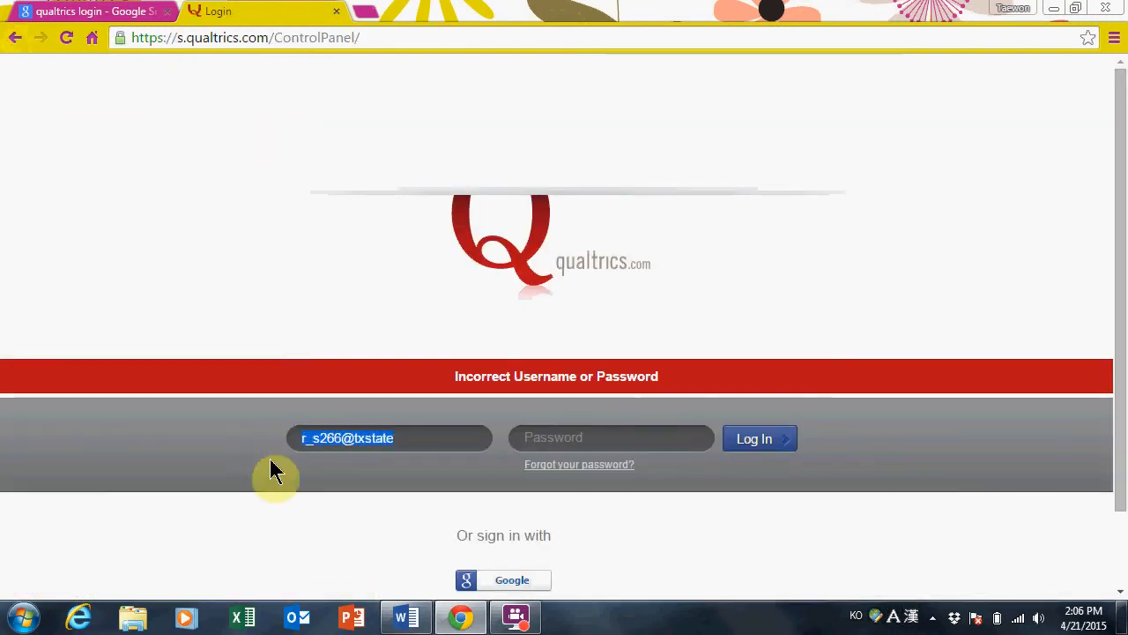
# Append .edu to the username, re-enter the password, and log in
pyautogui.click(397, 438)
pyautogui.write('.edu')
pyautogui.press('Tab')
pyautogui.write('••••••••')
pyautogui.press('Return')
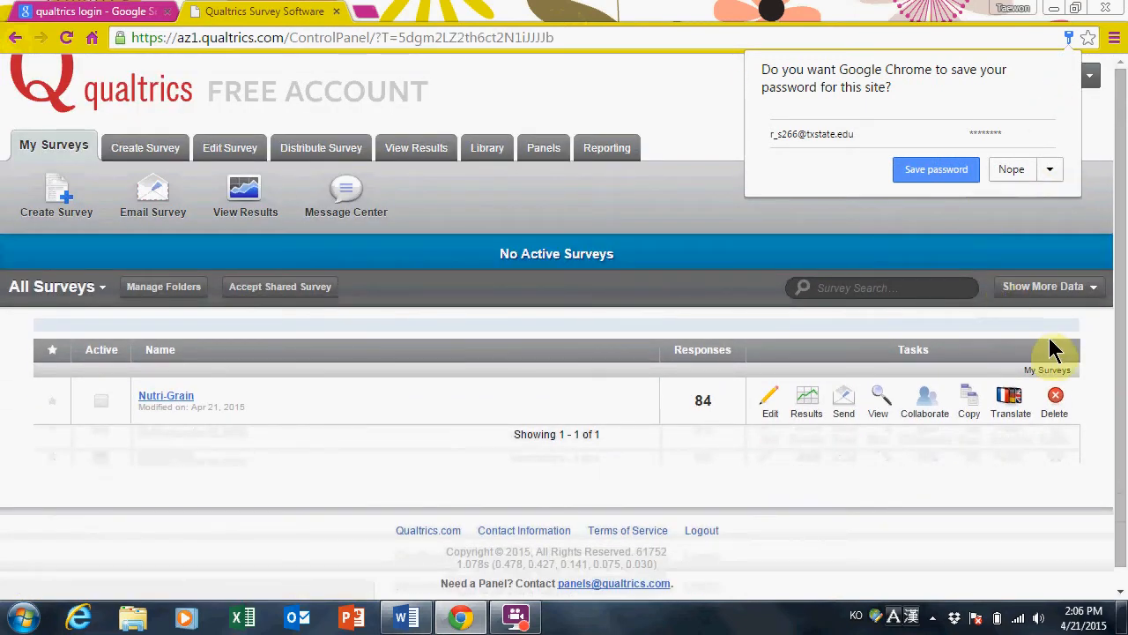
# Dismiss the browser's save-password prompt and go to the Library overview
pyautogui.click(534, 294)
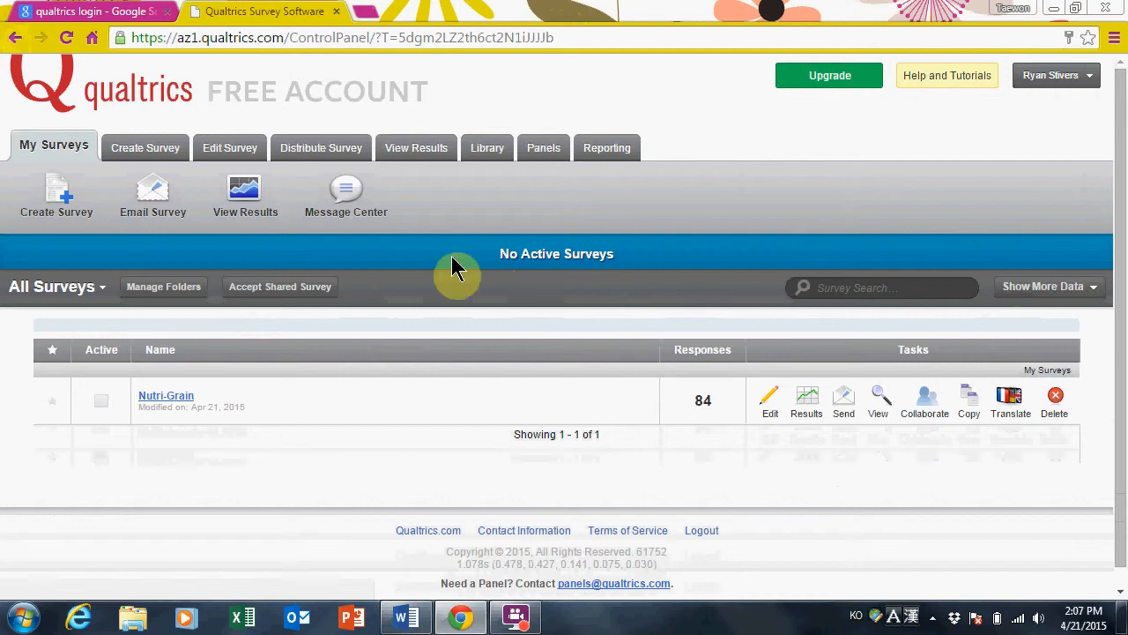
pyautogui.click(487, 157)
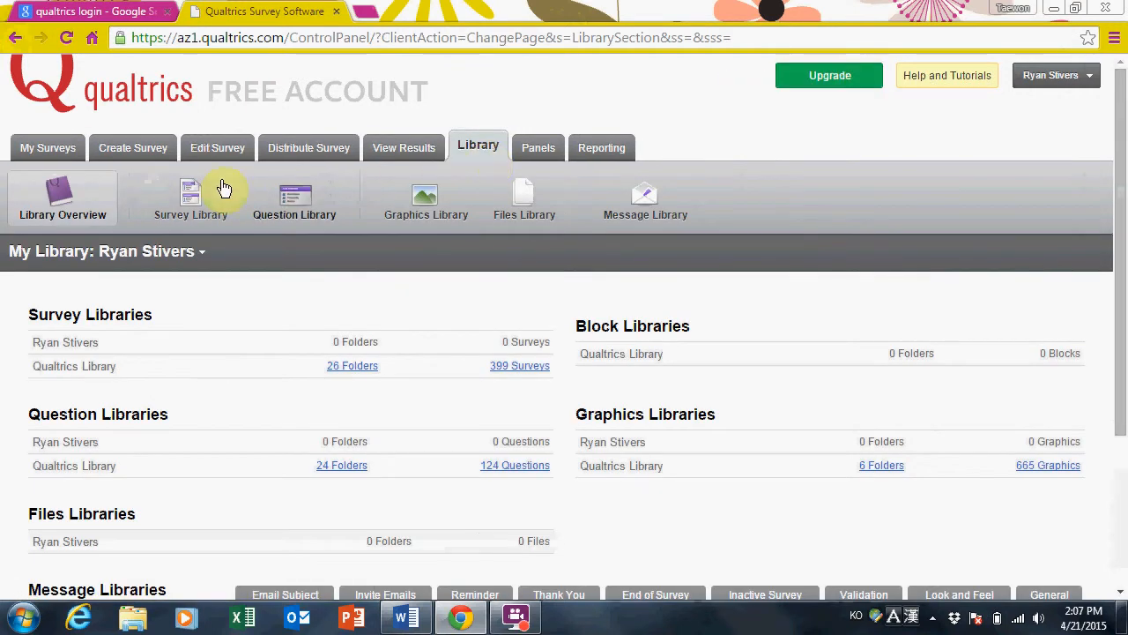
# Browse the personal Survey and Question libraries, then return to the Library overview
pyautogui.click(171, 210)
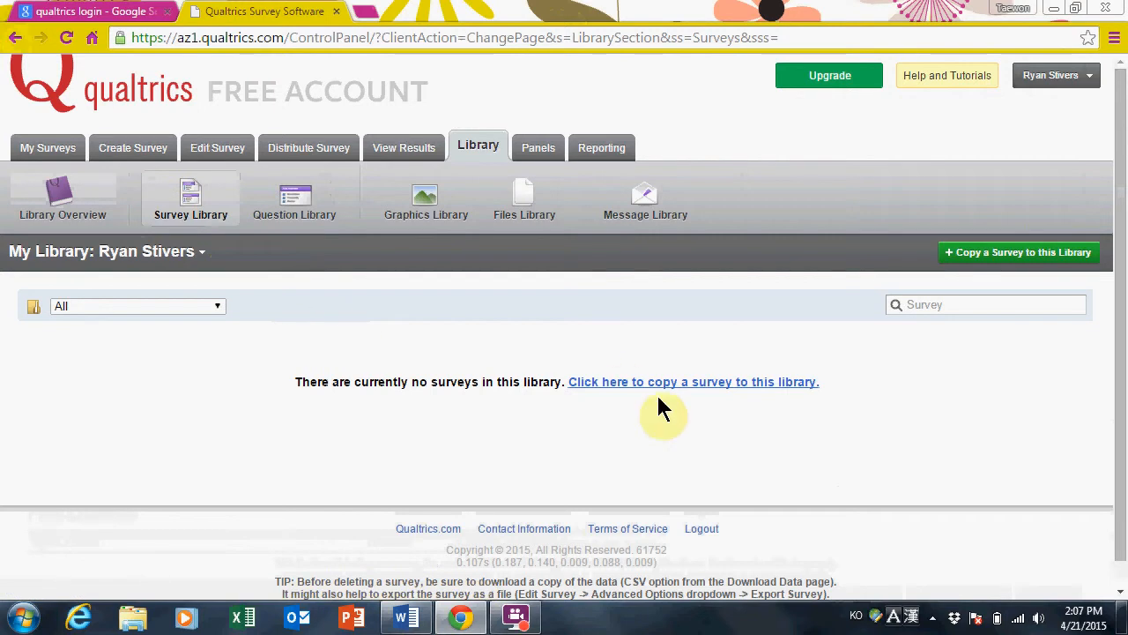
pyautogui.click(206, 305)
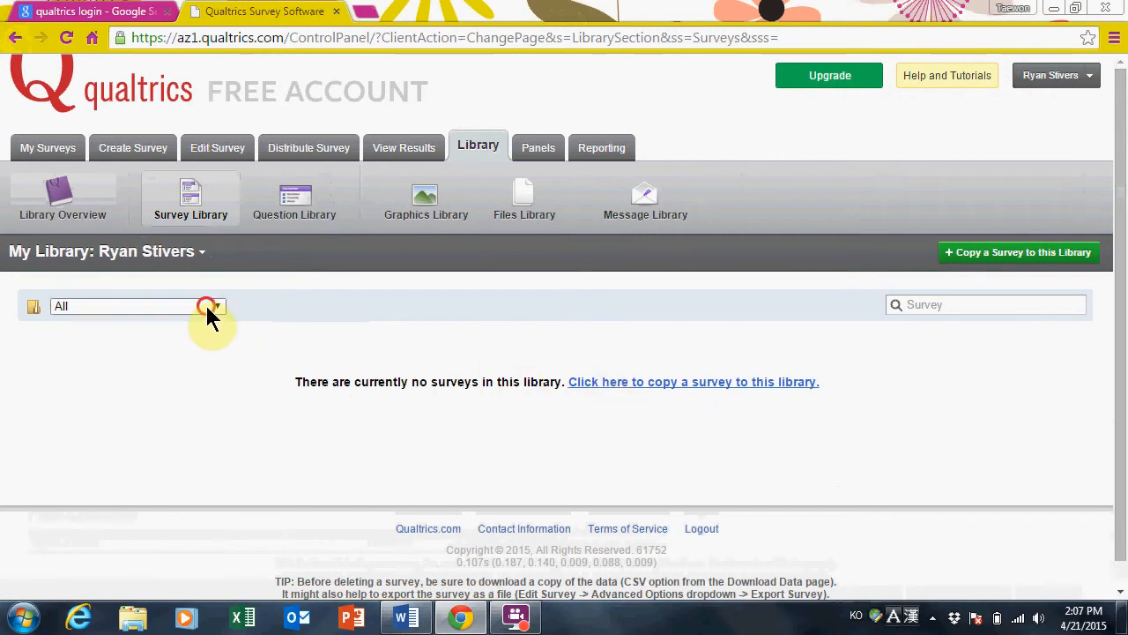
pyautogui.click(217, 301)
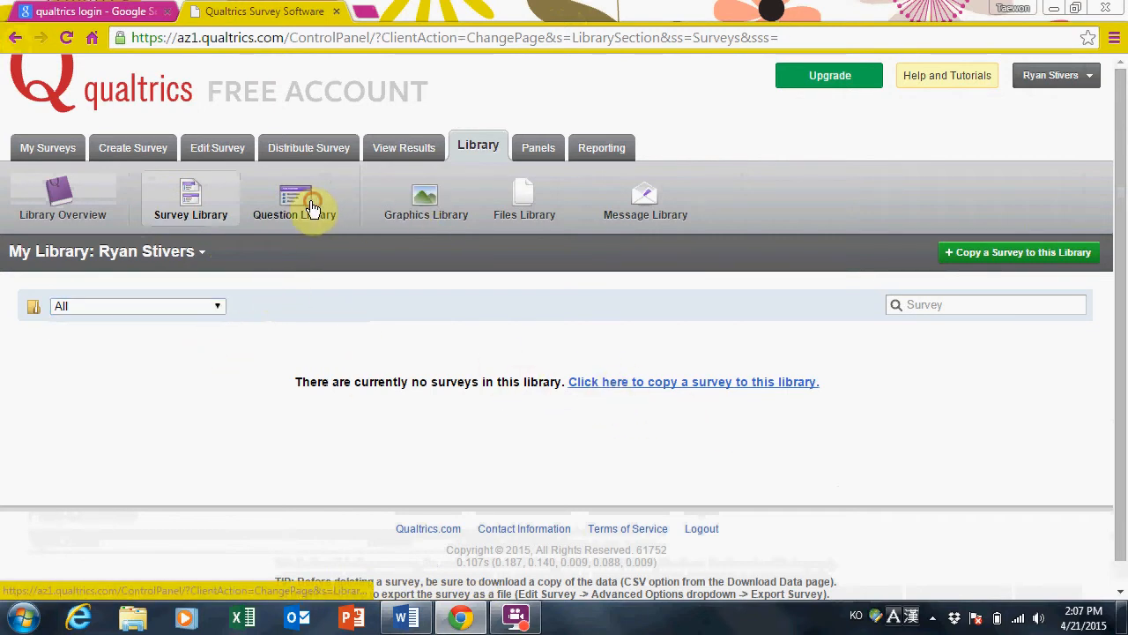
pyautogui.click(319, 222)
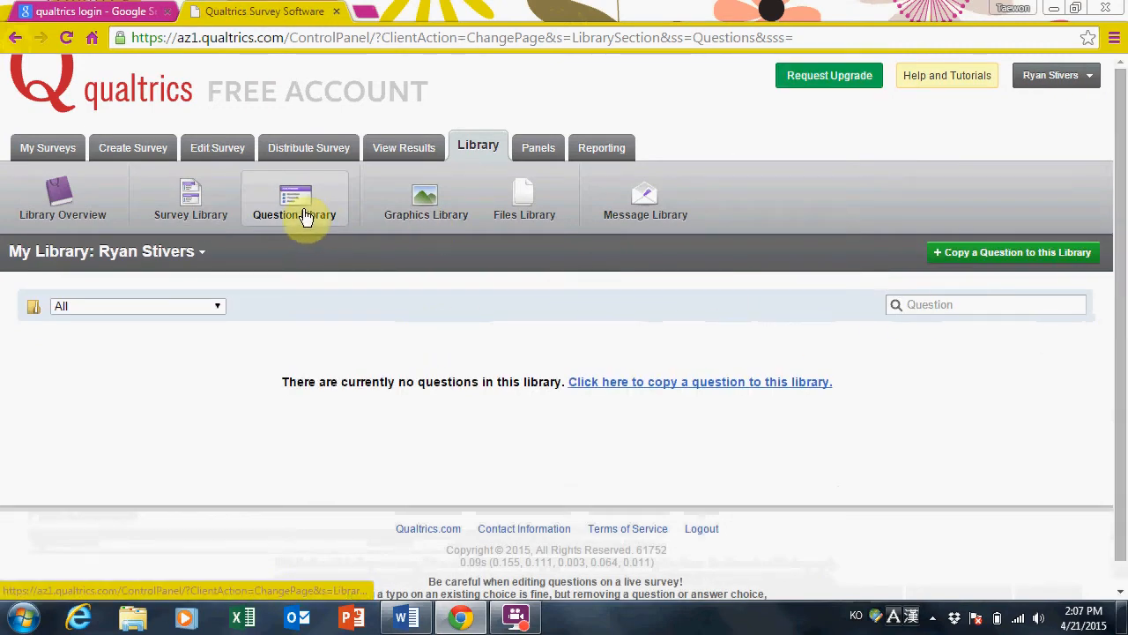
pyautogui.click(179, 211)
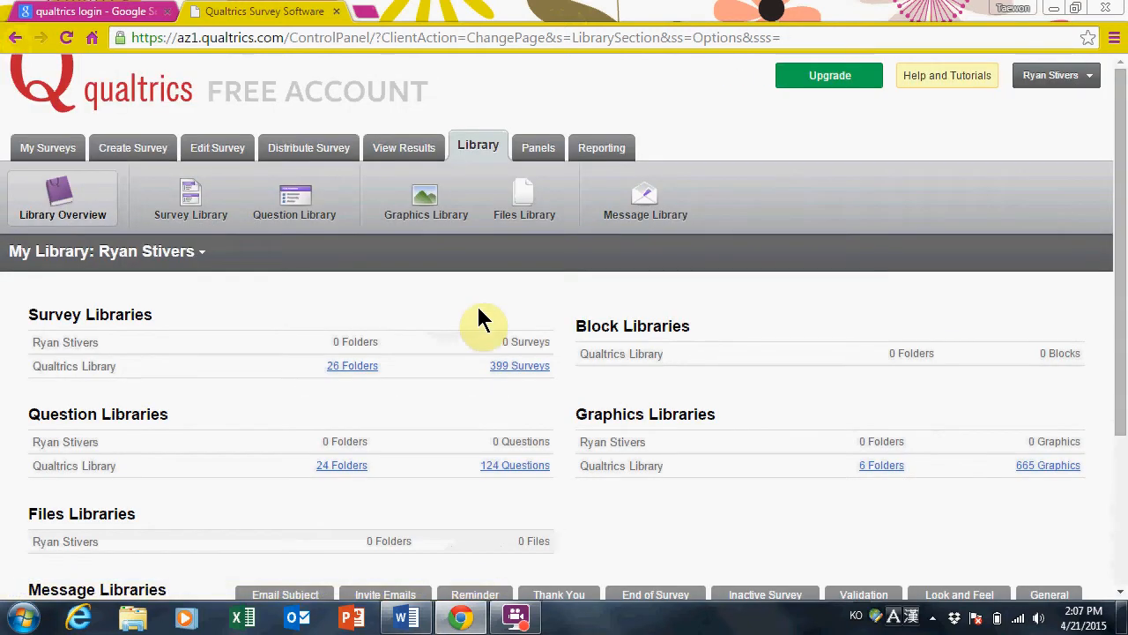
# Preview the first of the Qualtrics Library's 399 surveys, then browse its Question Library
pyautogui.click(541, 374)
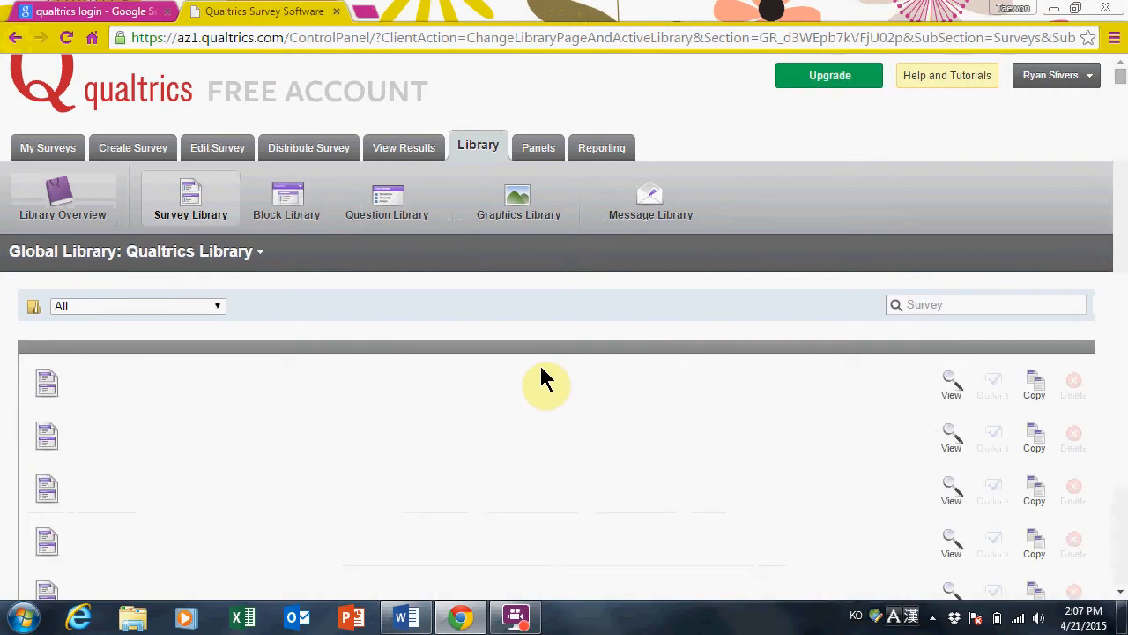
pyautogui.click(44, 388)
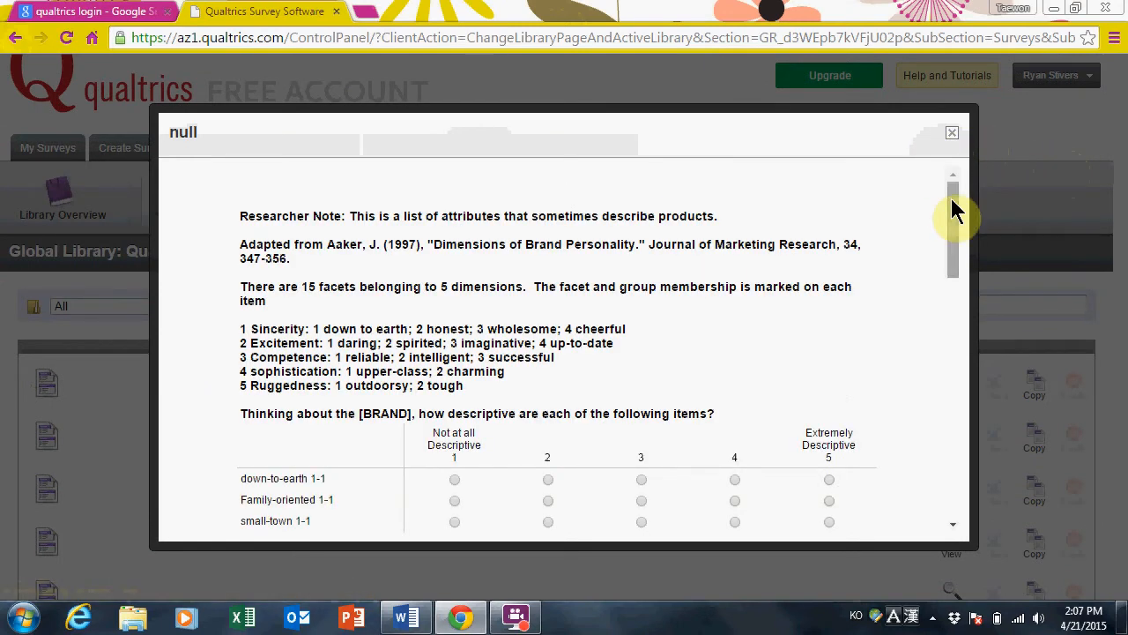
pyautogui.moveTo(953, 208); pyautogui.dragTo(952, 282)
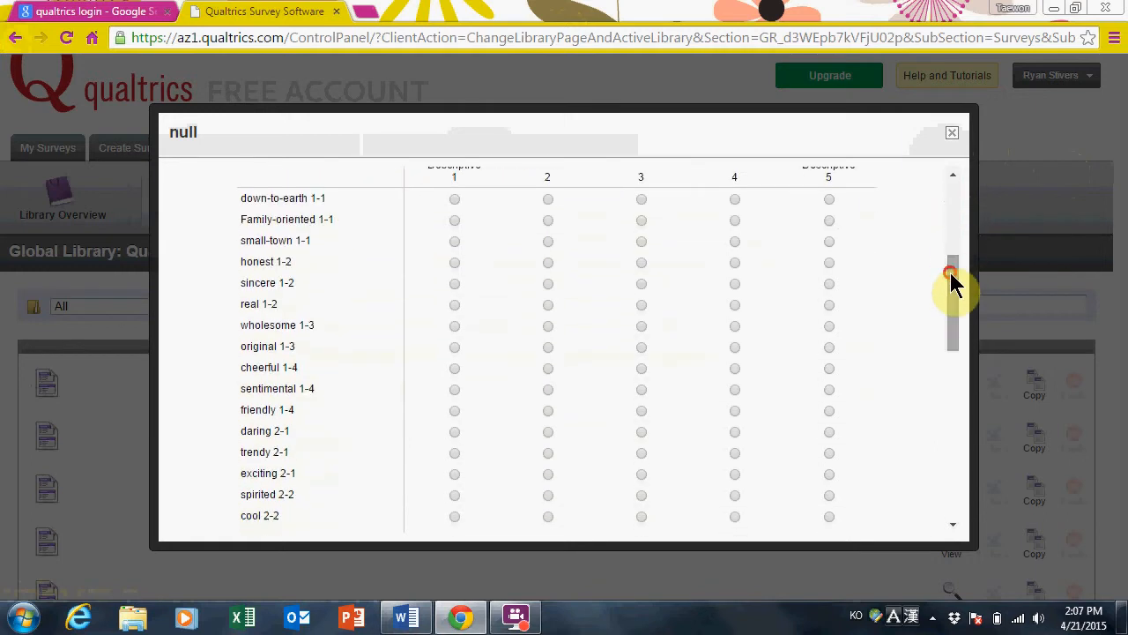
pyautogui.click(951, 133)
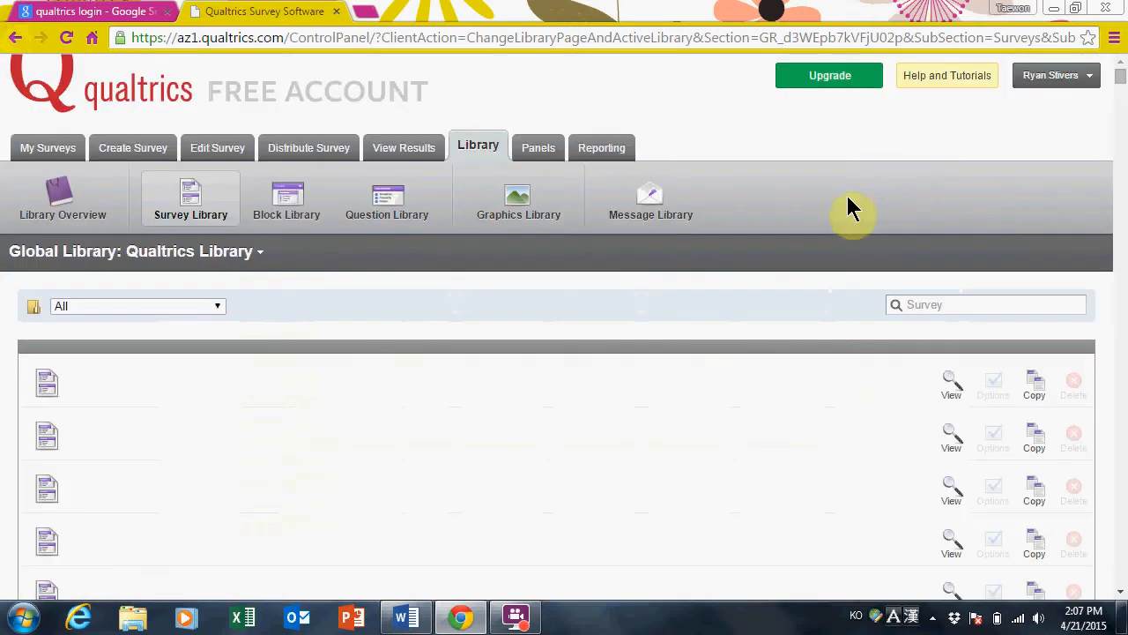
pyautogui.click(389, 219)
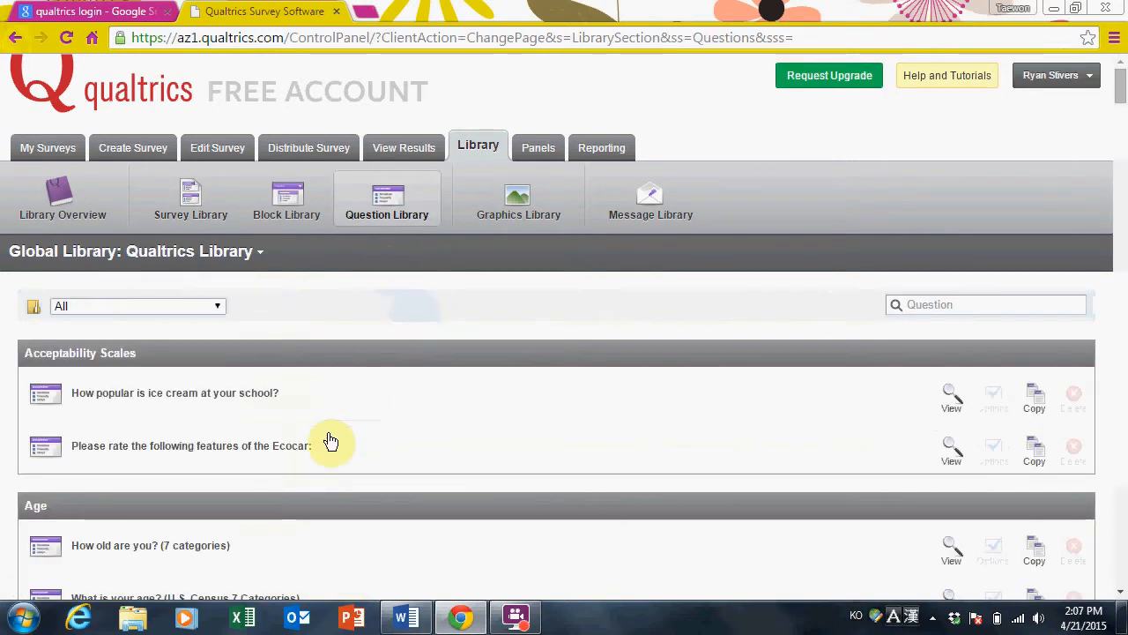
# Preview a restaurant question from the Question Library, then close it and return to the top
pyautogui.scroll(-10, 330, 441)
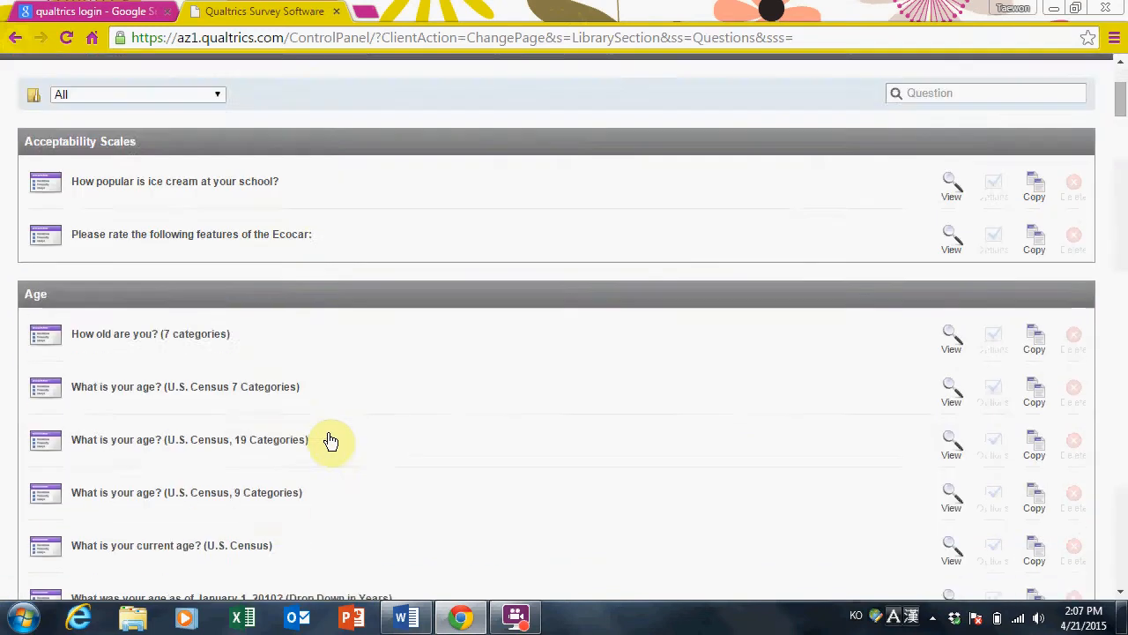
pyautogui.scroll(-8, 331, 441)
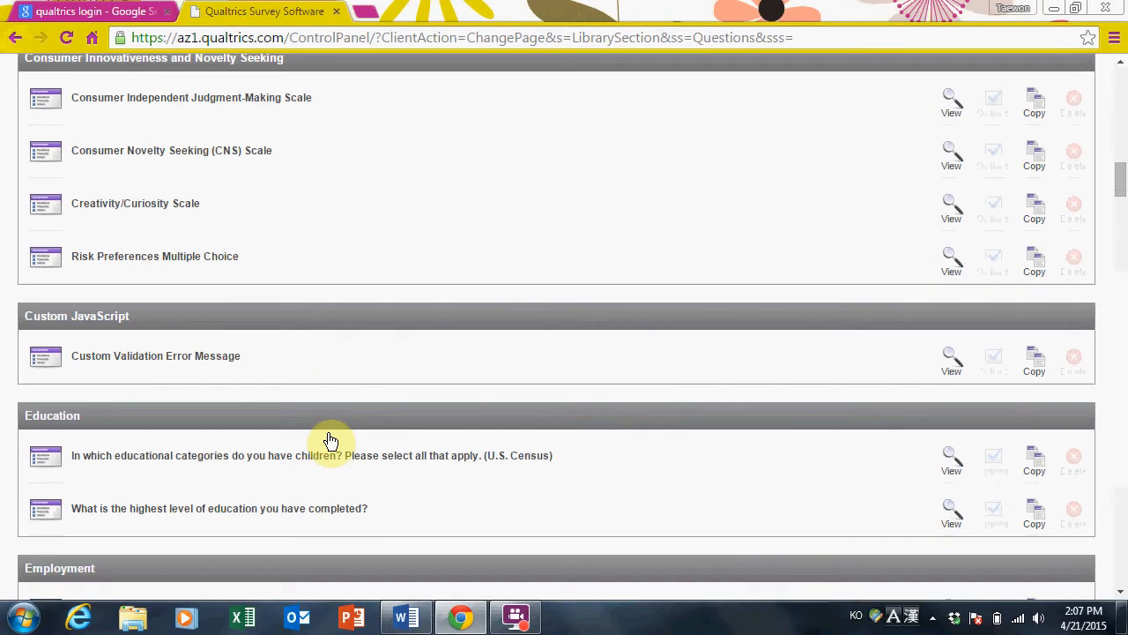
pyautogui.scroll(-7, 331, 441)
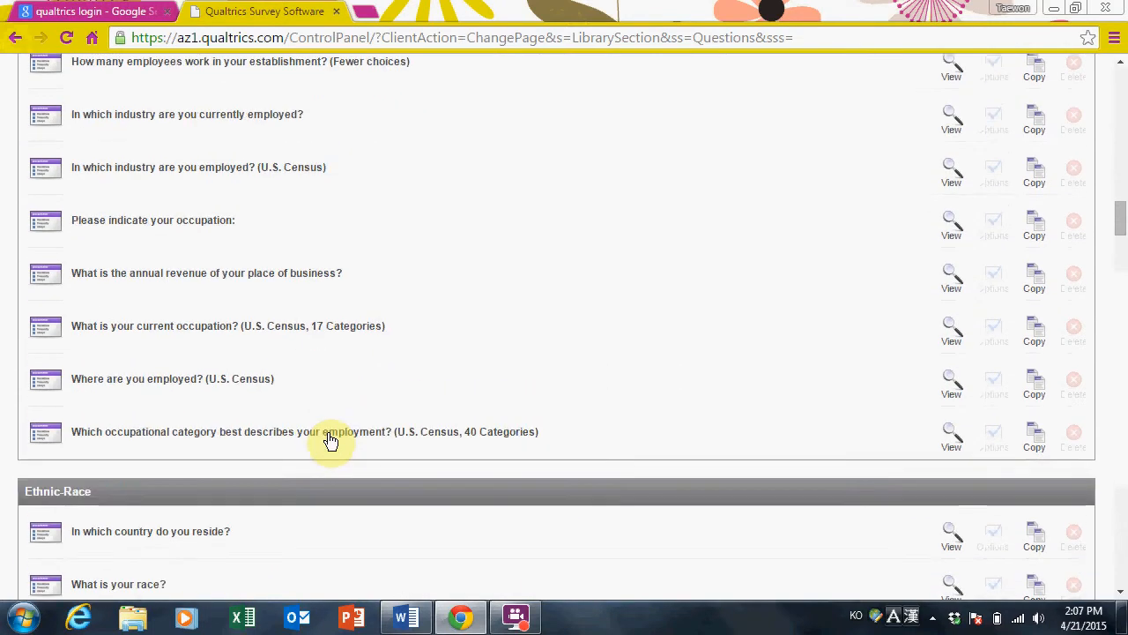
pyautogui.scroll(-8, 328, 434)
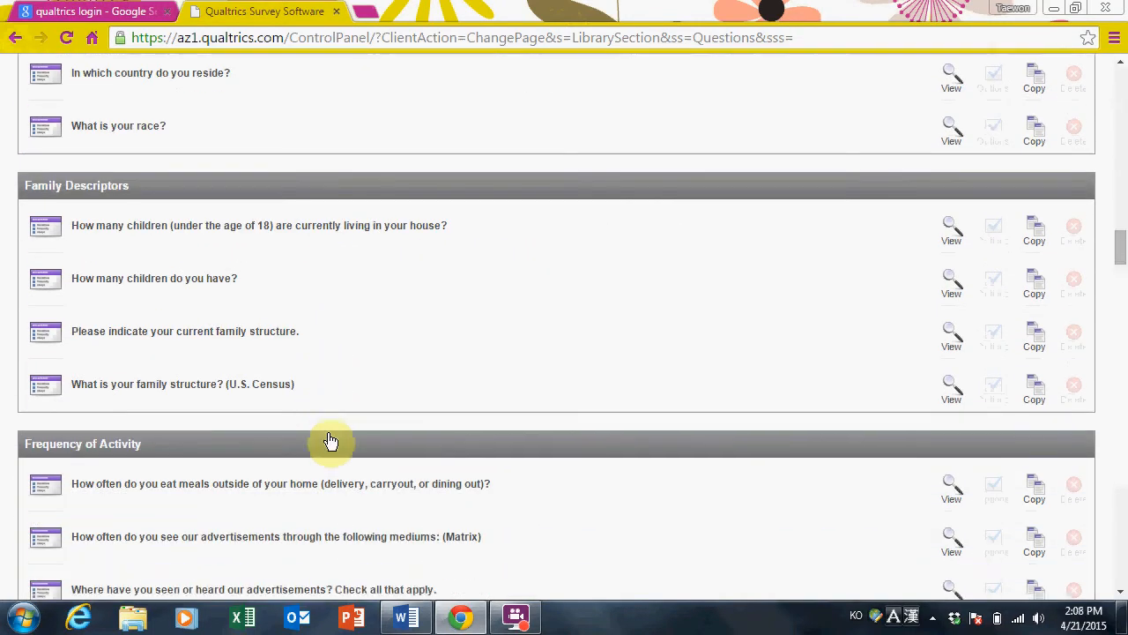
pyautogui.scroll(-10, 330, 441)
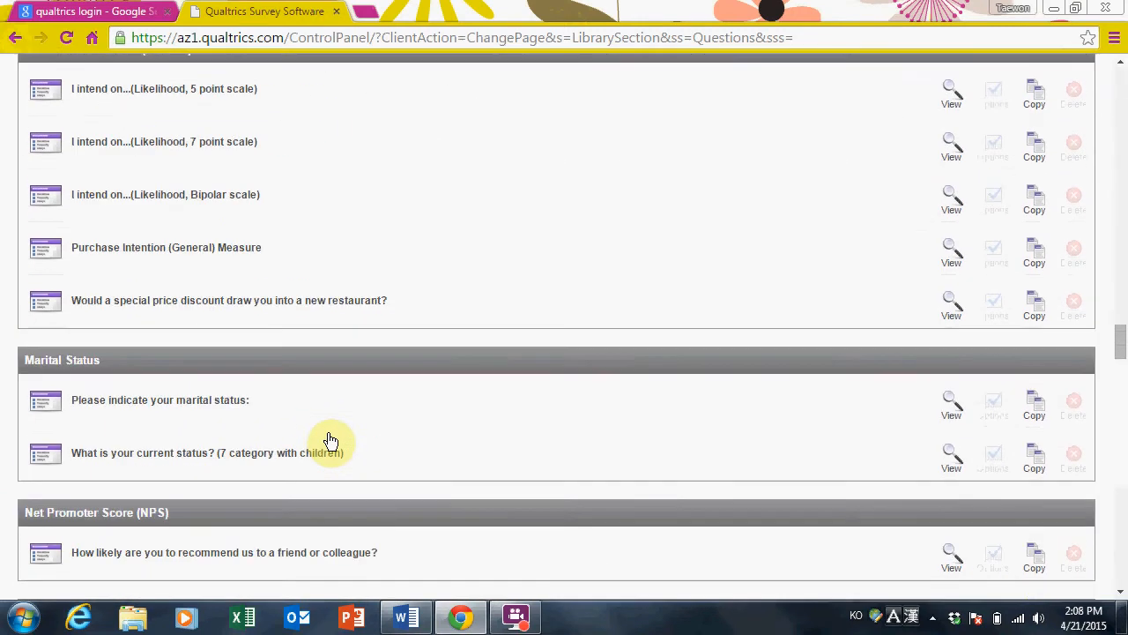
pyautogui.scroll(-3, 329, 436)
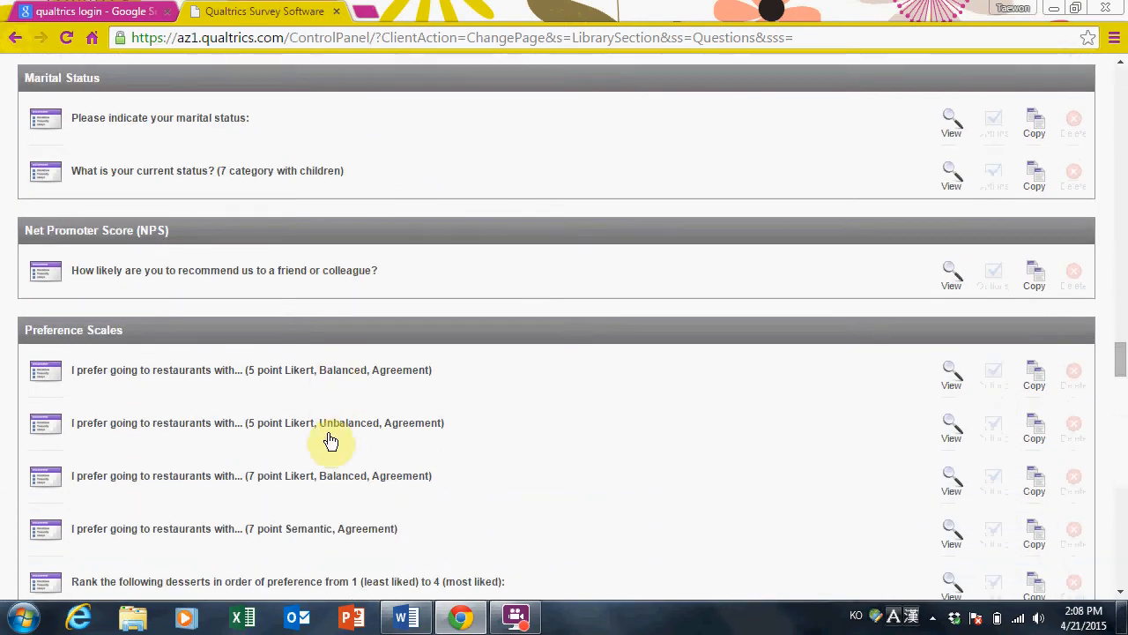
pyautogui.click(306, 368)
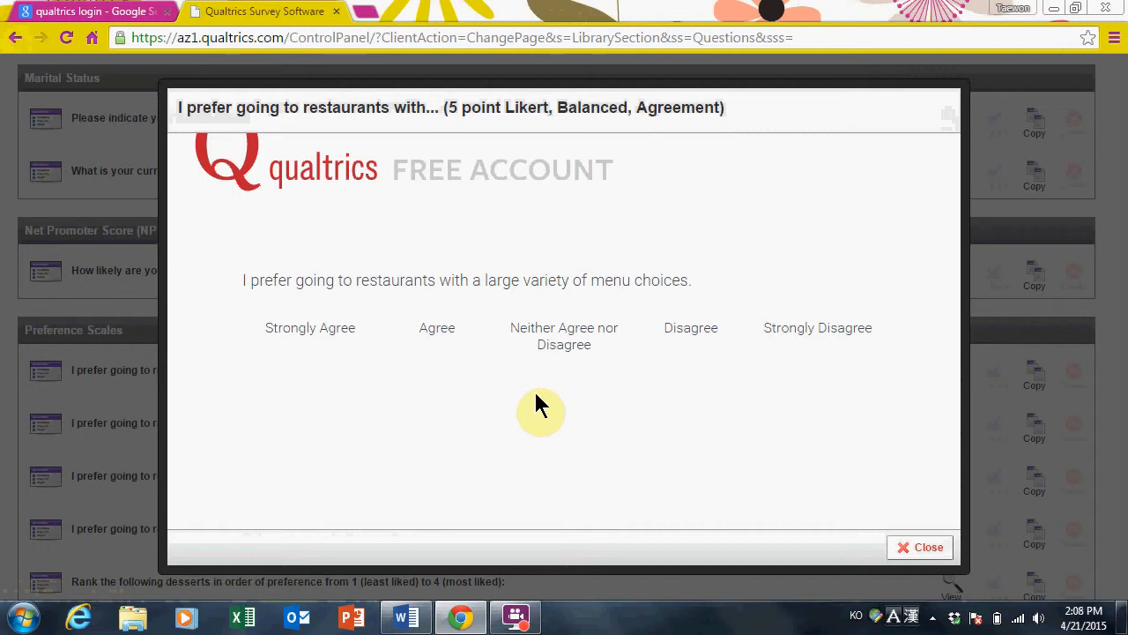
pyautogui.click(929, 548)
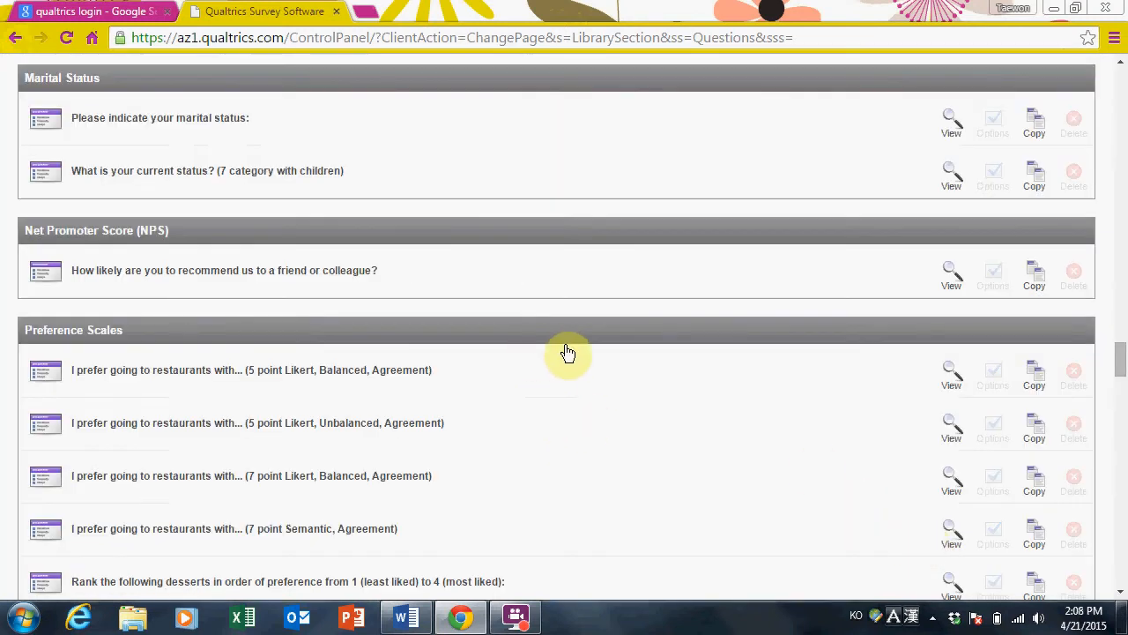
pyautogui.moveTo(1116, 360); pyautogui.dragTo(1116, 89)
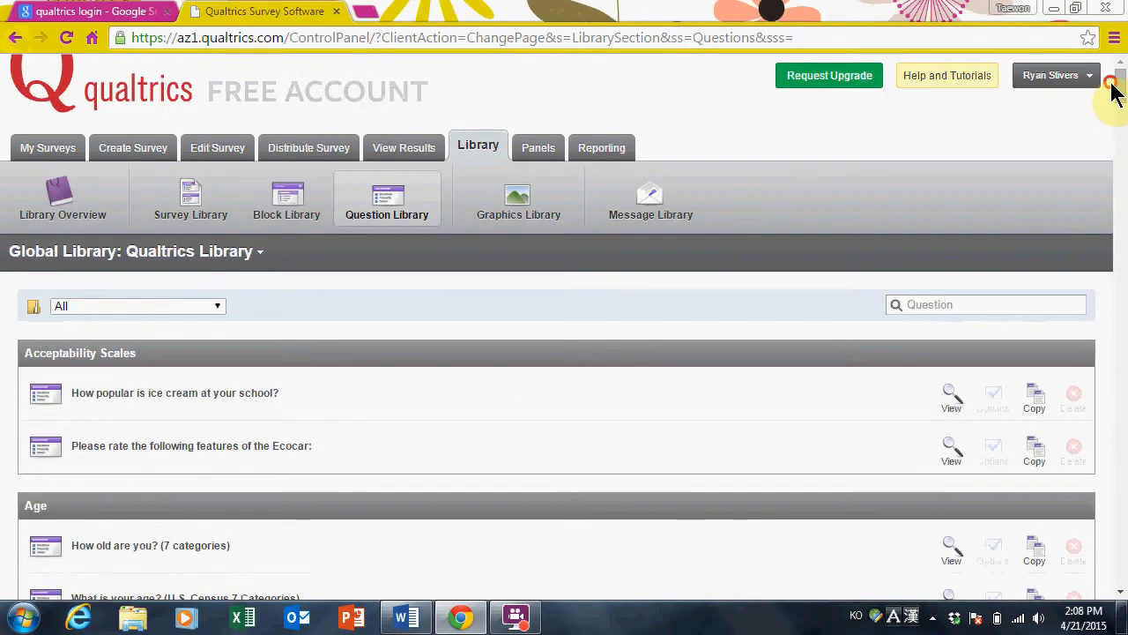
# Create a blank survey named 'Example' with the Quick Survey Builder
pyautogui.click(146, 150)
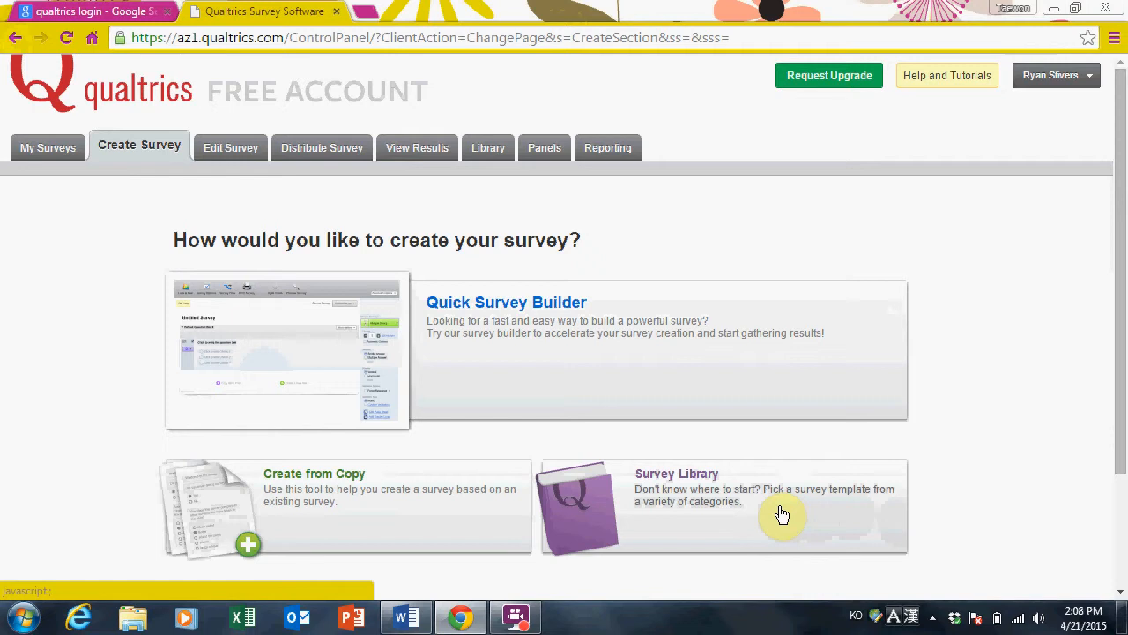
pyautogui.click(537, 353)
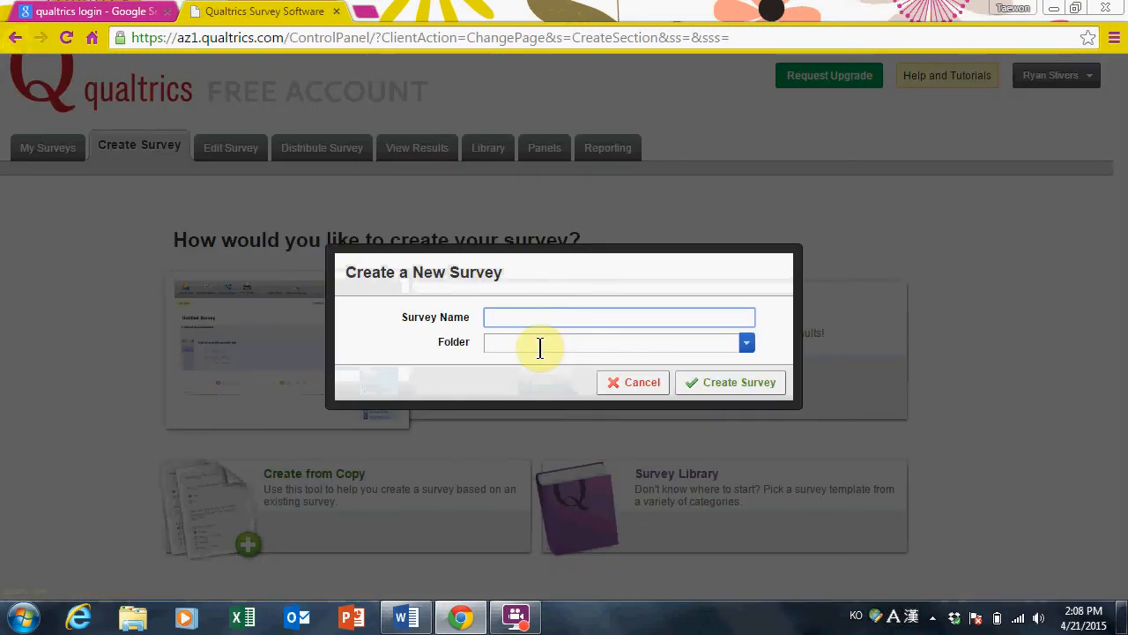
pyautogui.write('Example')
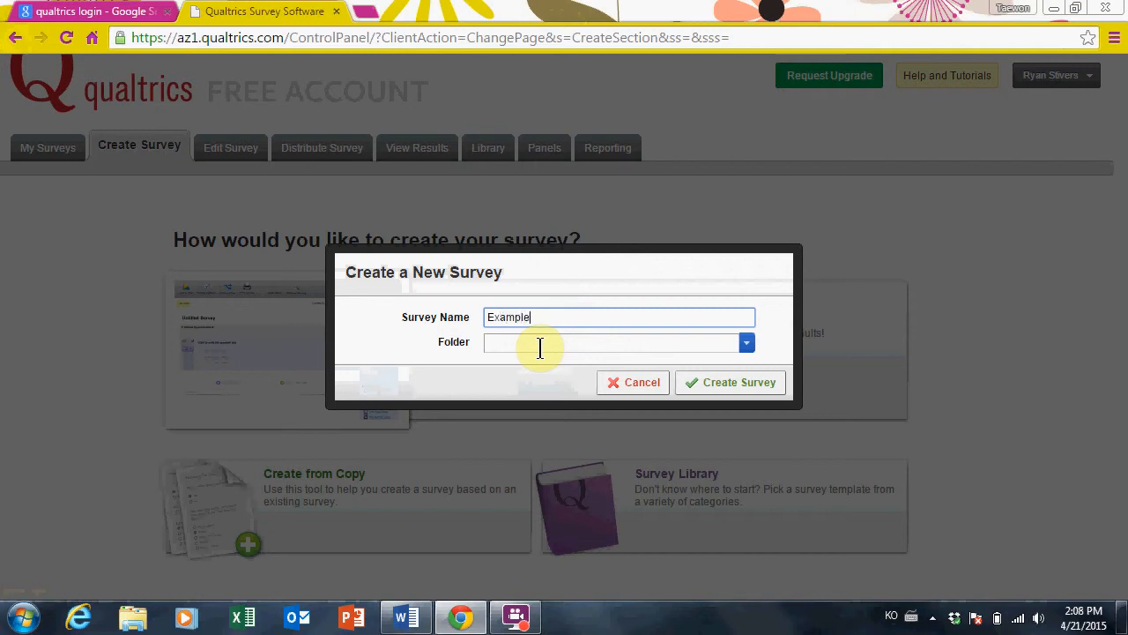
pyautogui.click(739, 386)
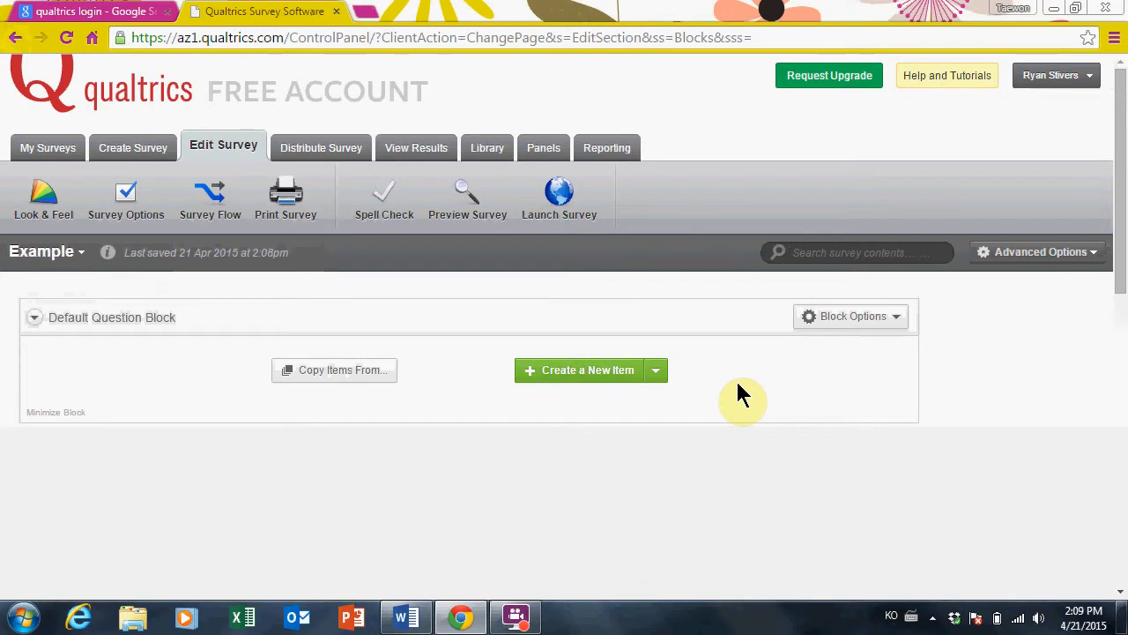
# Add Q1 with the question text 'What is your gender?'
pyautogui.click(597, 386)
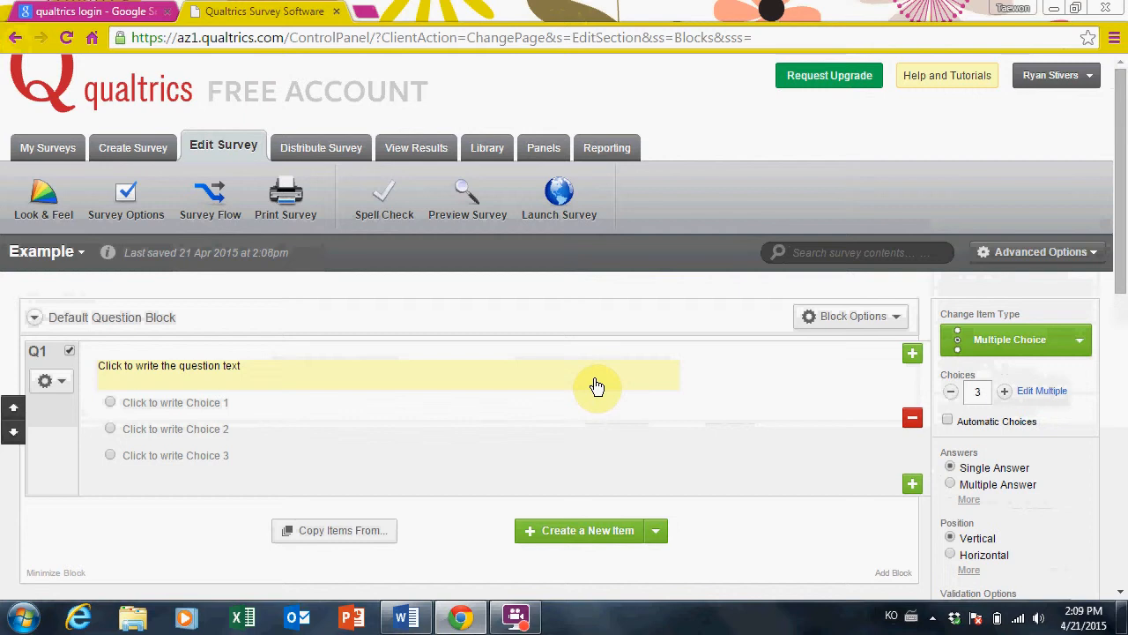
pyautogui.click(161, 369)
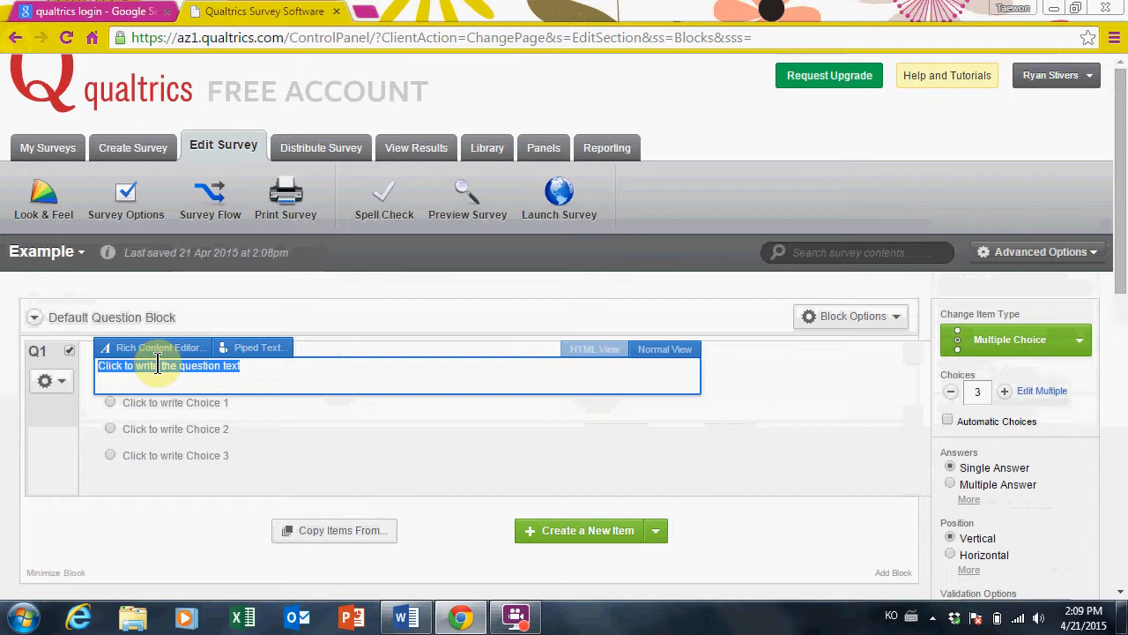
pyautogui.press('BackSpace')
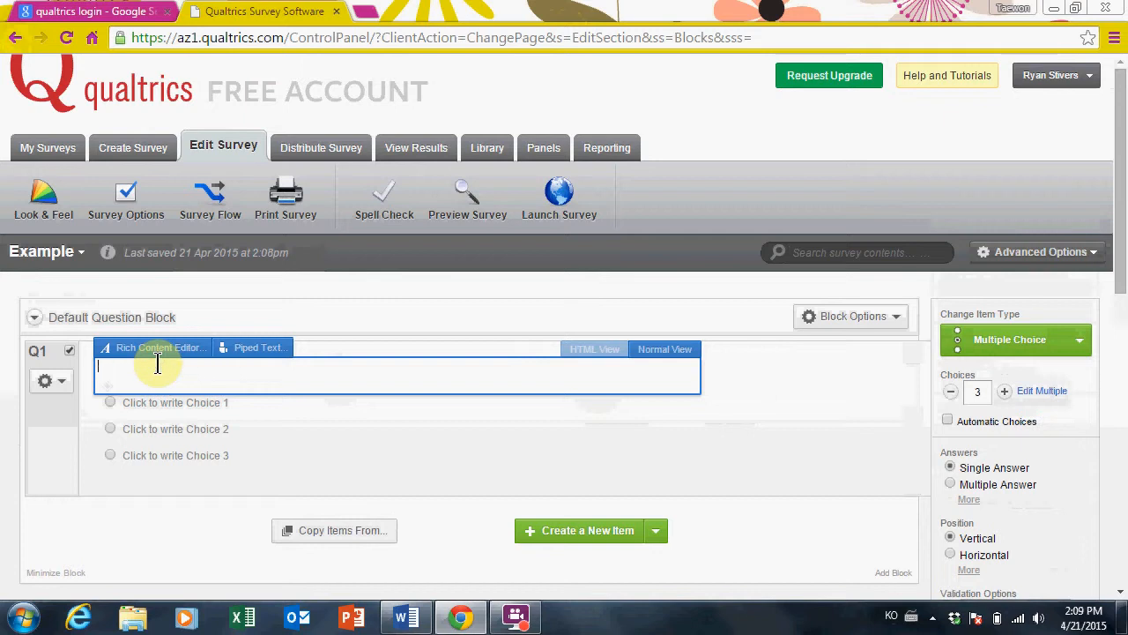
pyautogui.write('What is your gender?')
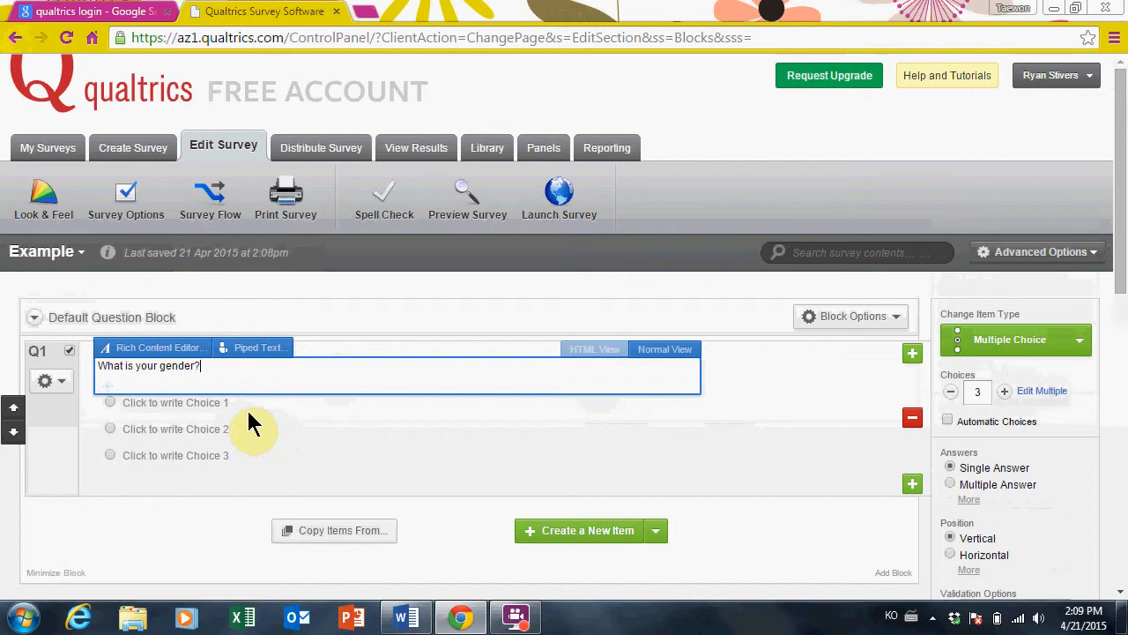
# Give Q1 exactly two answer choices, Male and Female
pyautogui.click(210, 405)
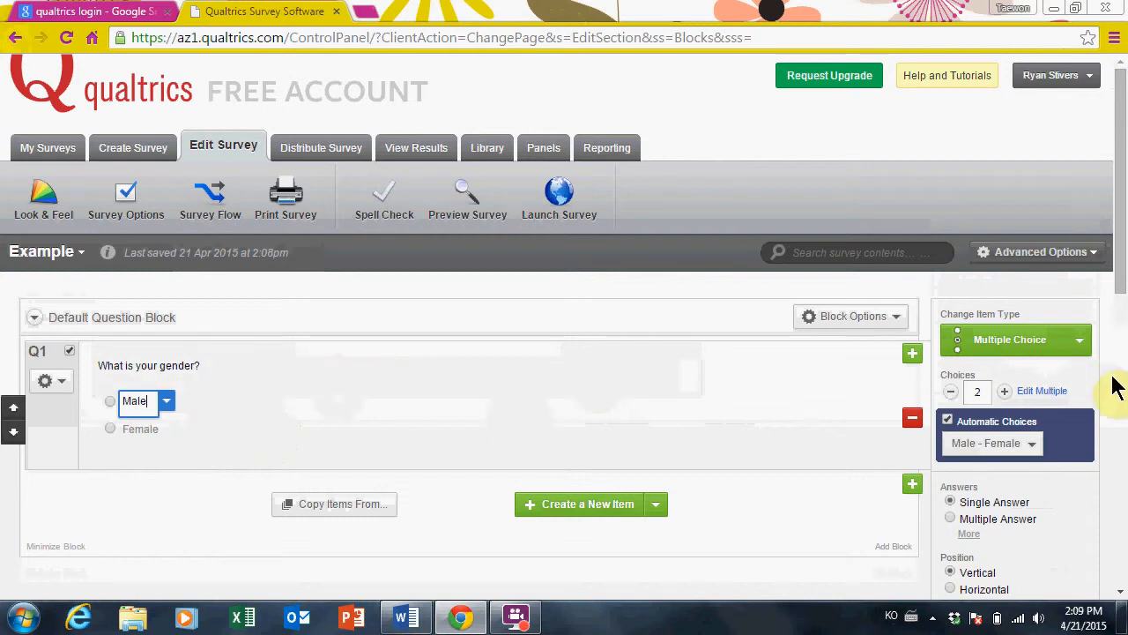
pyautogui.click(1005, 392)
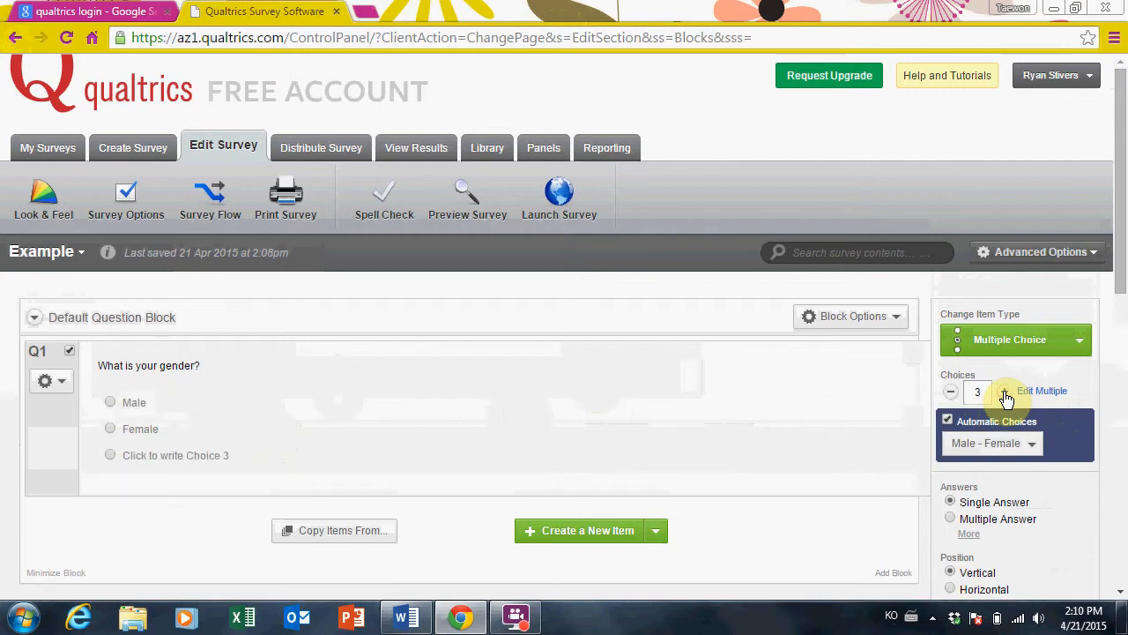
pyautogui.click(952, 393)
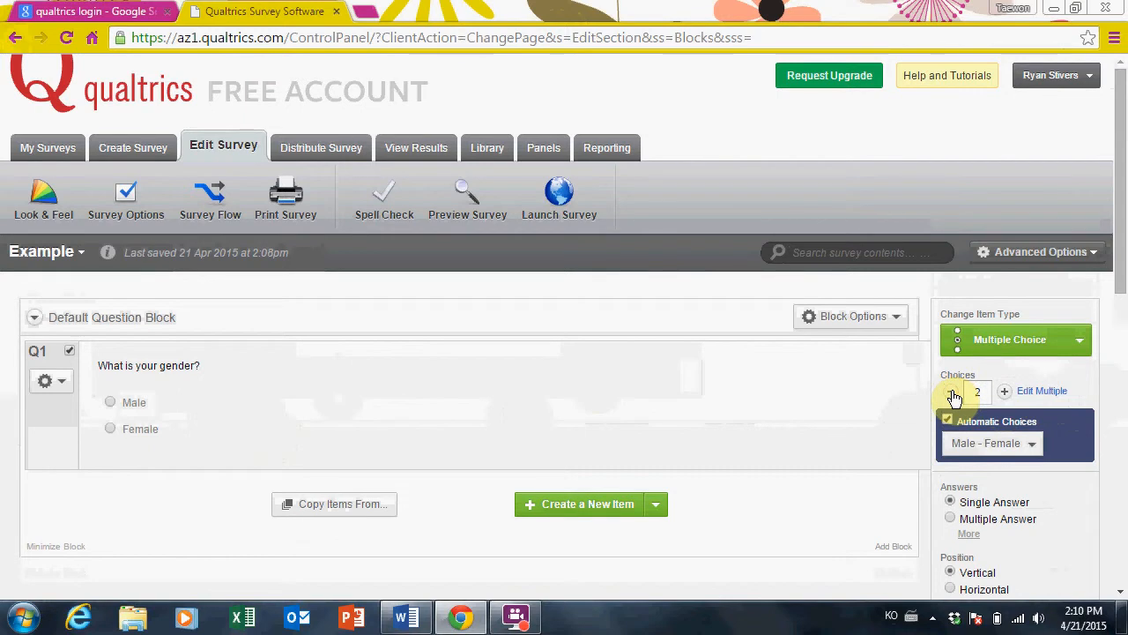
pyautogui.click(1031, 445)
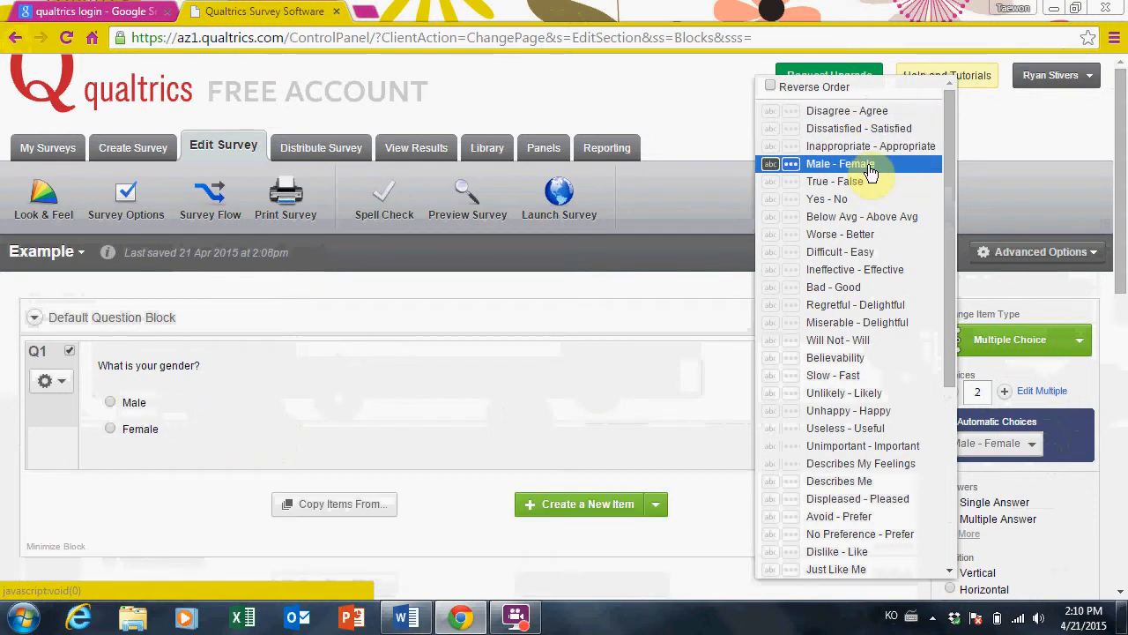
pyautogui.click(549, 316)
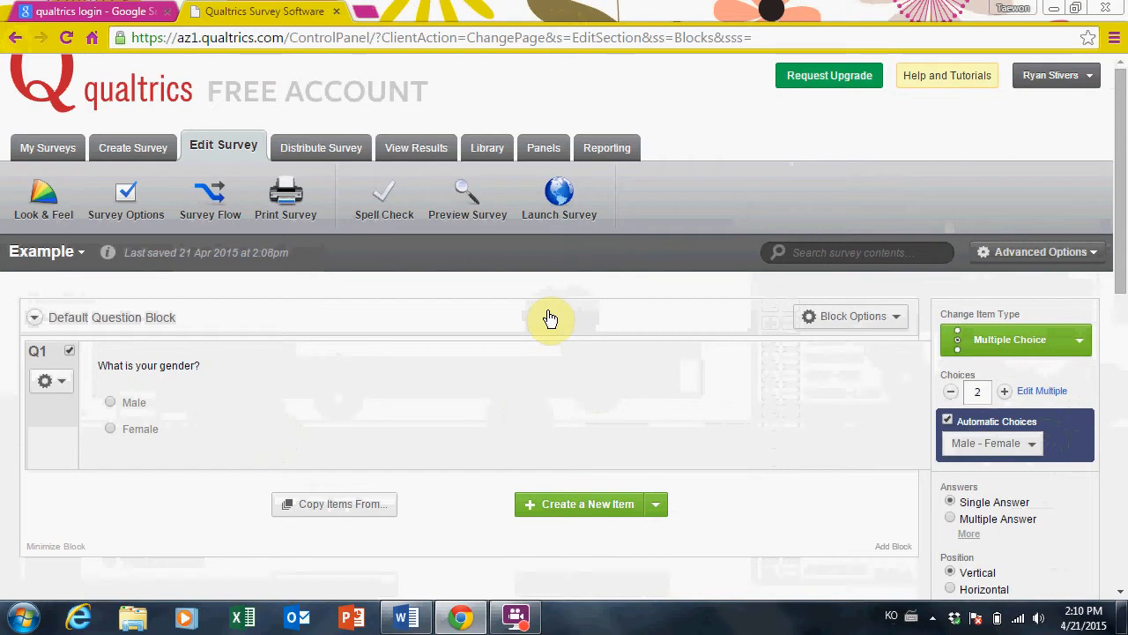
# Add Q2 'Did you attend college?' with Yes and No choices, followed by a blank Q3
pyautogui.click(607, 517)
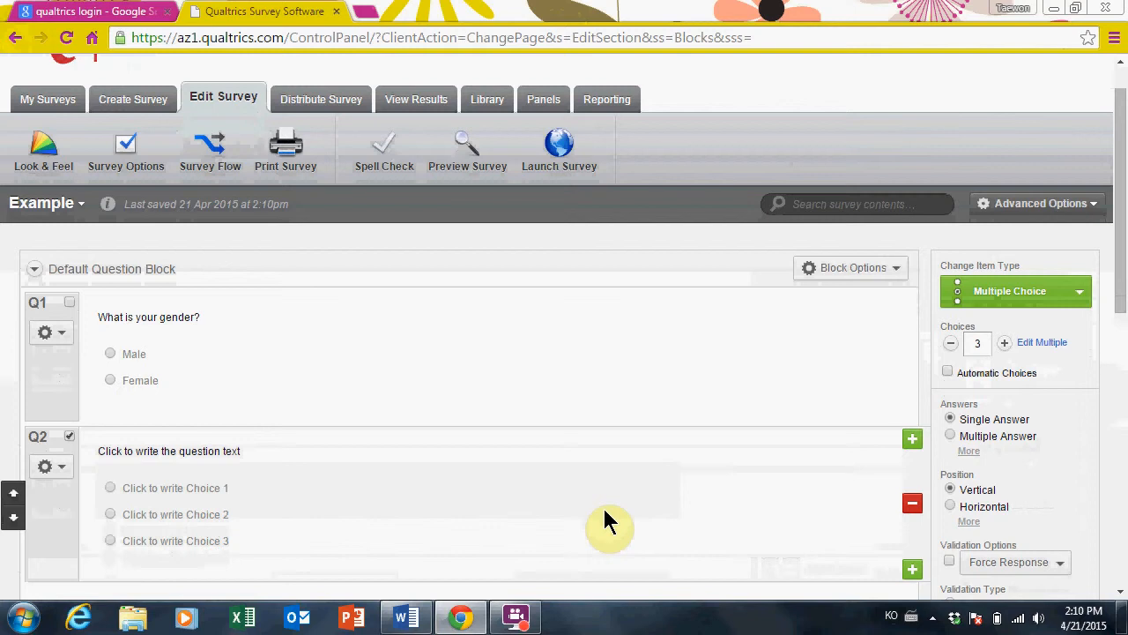
pyautogui.click(182, 453)
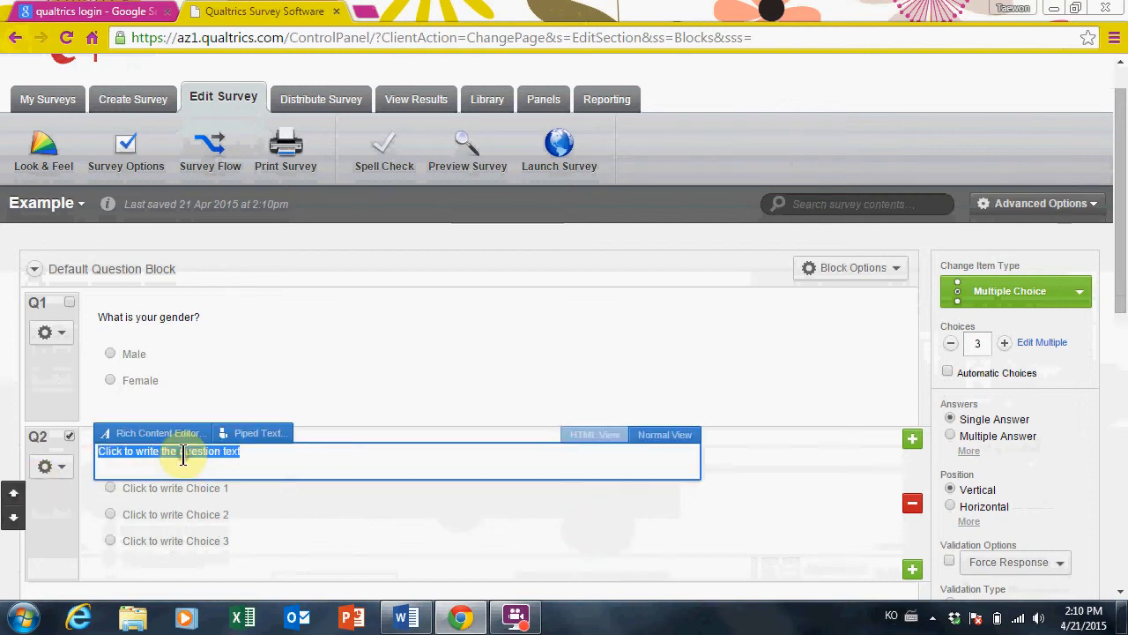
pyautogui.write('Di')
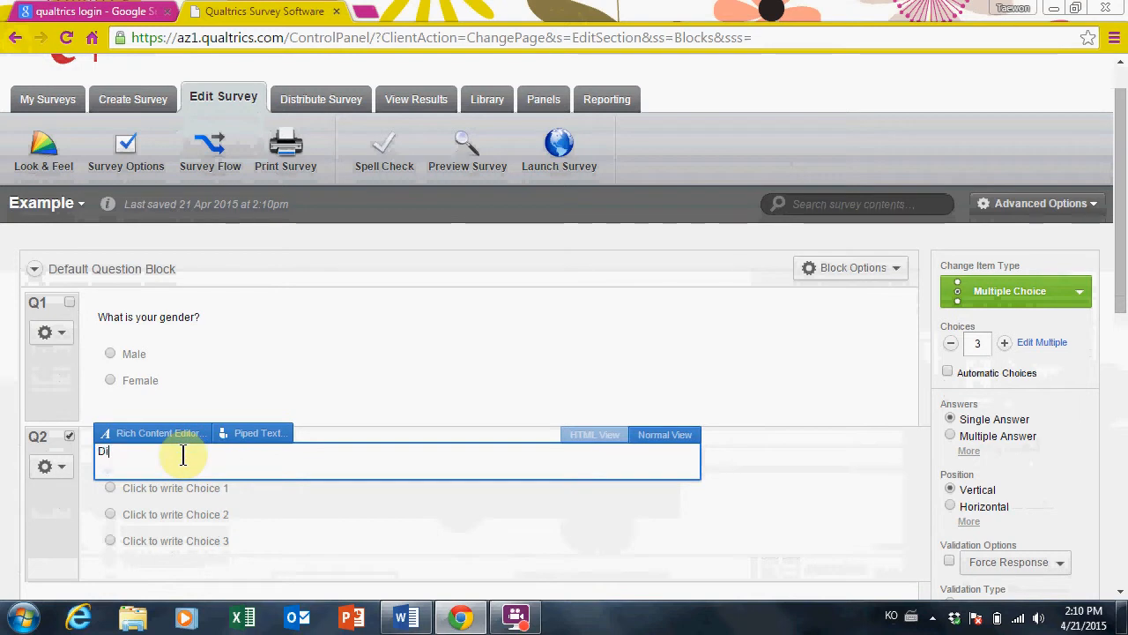
pyautogui.write('d you attend college?')
pyautogui.click(368, 530)
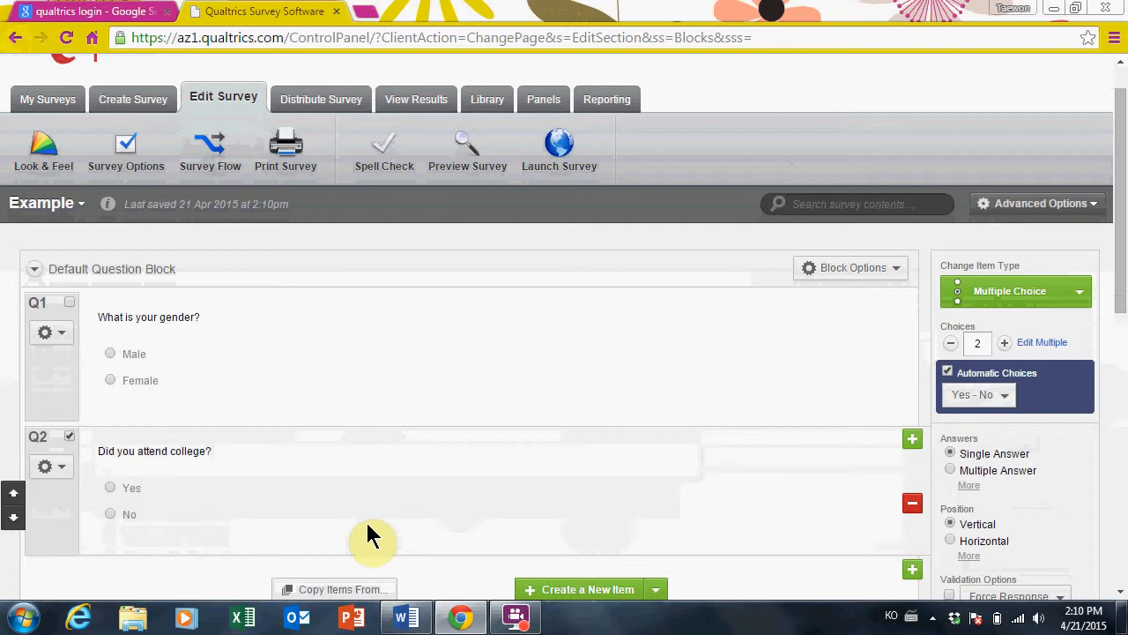
pyautogui.click(603, 589)
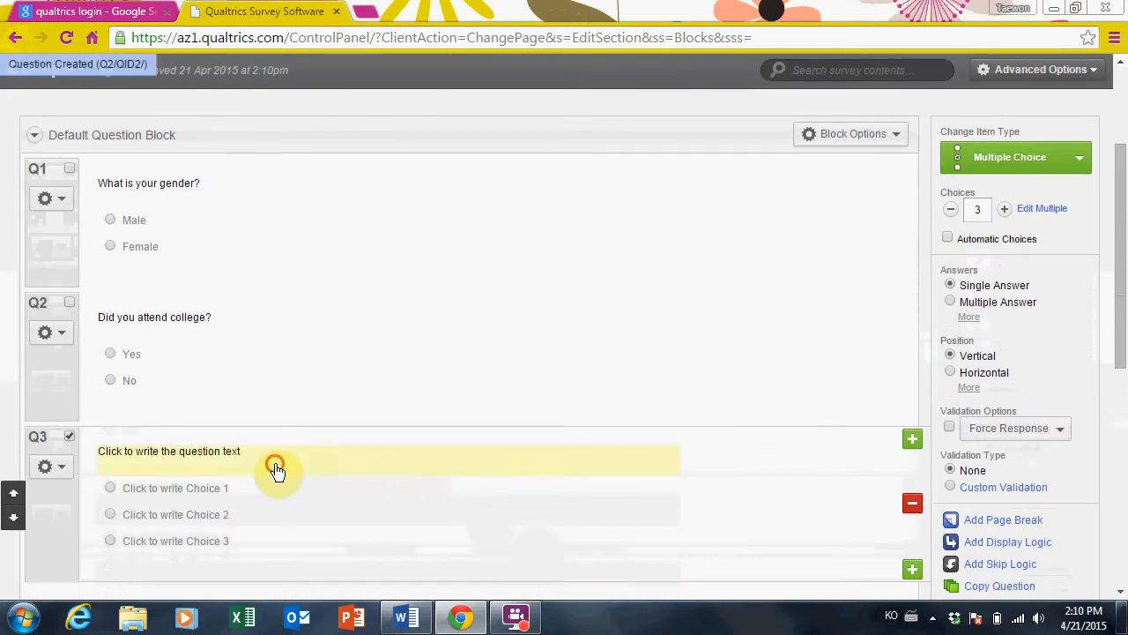
# Reword Q3 as 'Which college did you attend?' and bring up the question type list
pyautogui.click(275, 467)
pyautogui.press('BackSpace')
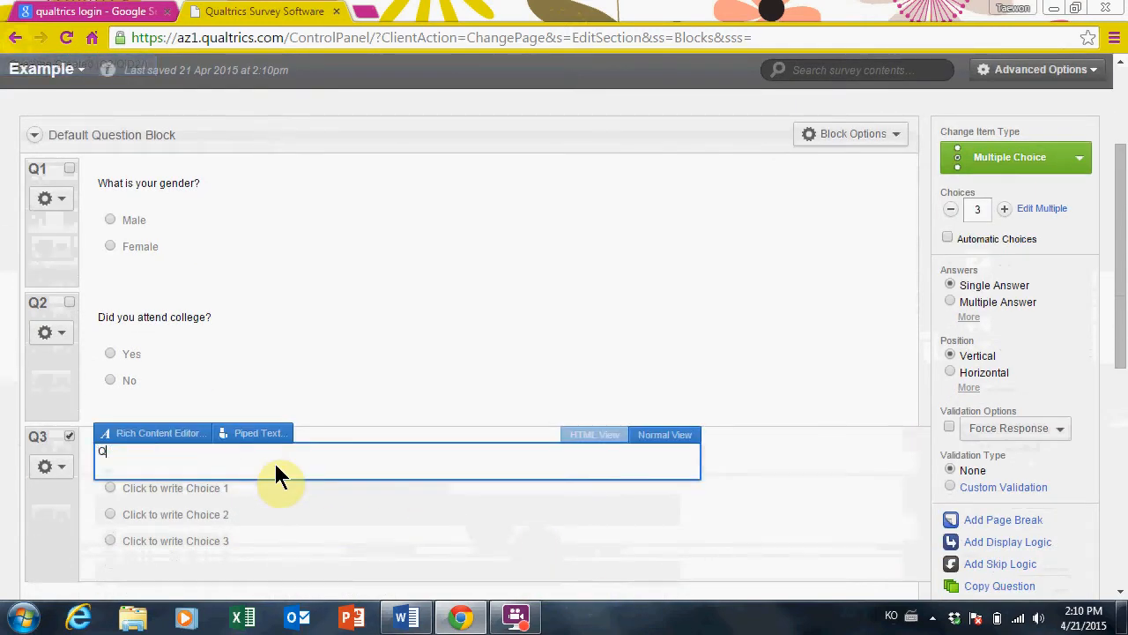
pyautogui.write('Which college did you')
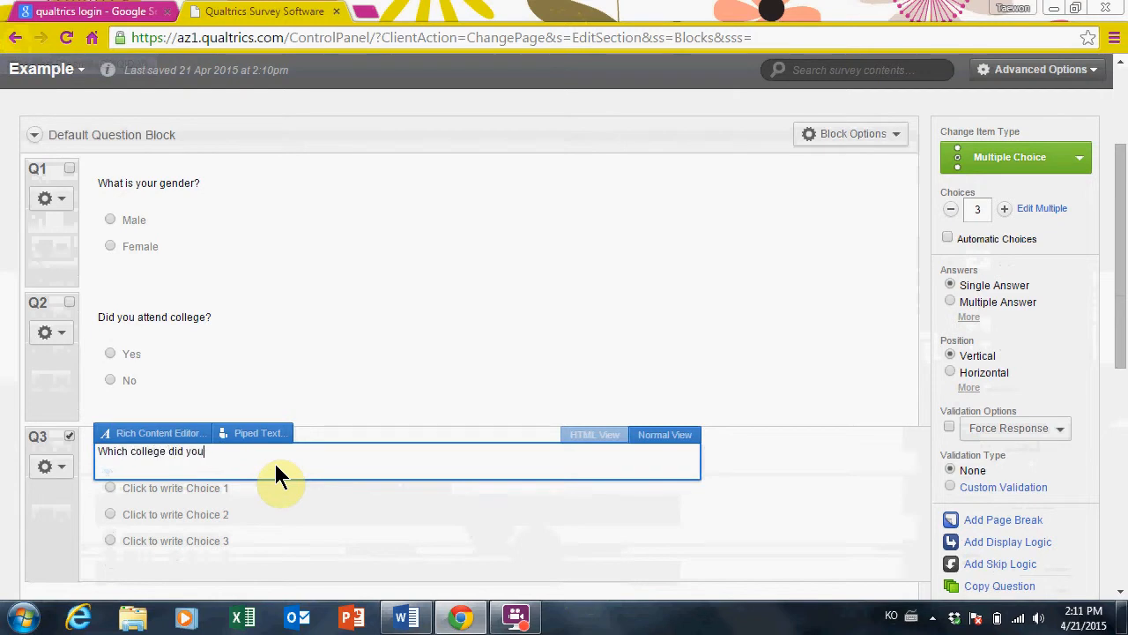
pyautogui.write(' attend?')
pyautogui.click(288, 534)
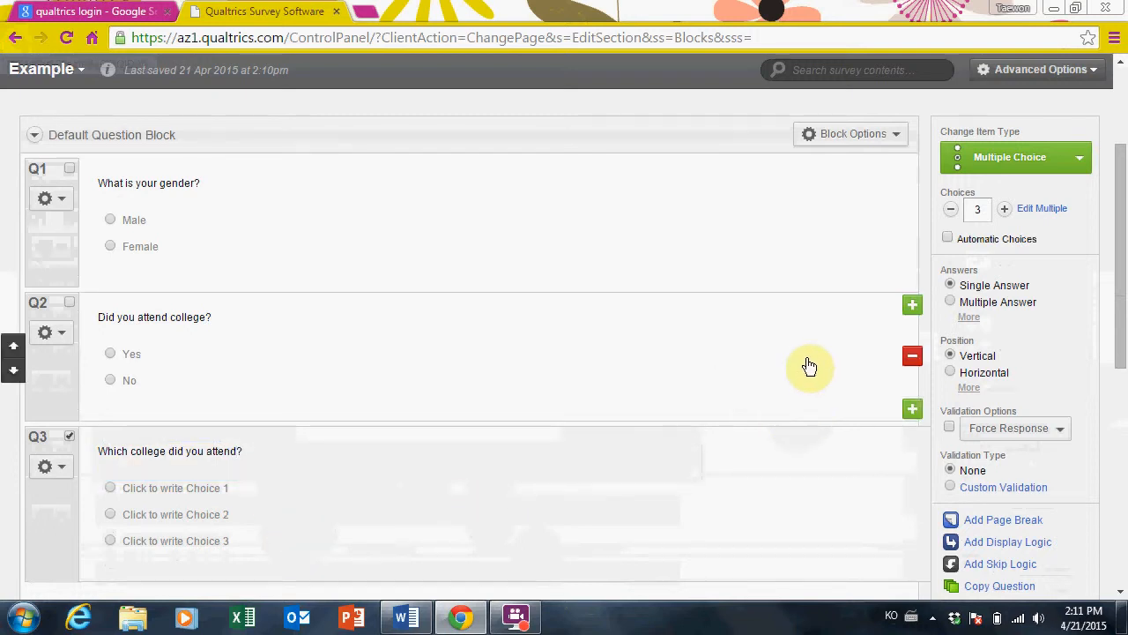
pyautogui.click(1069, 160)
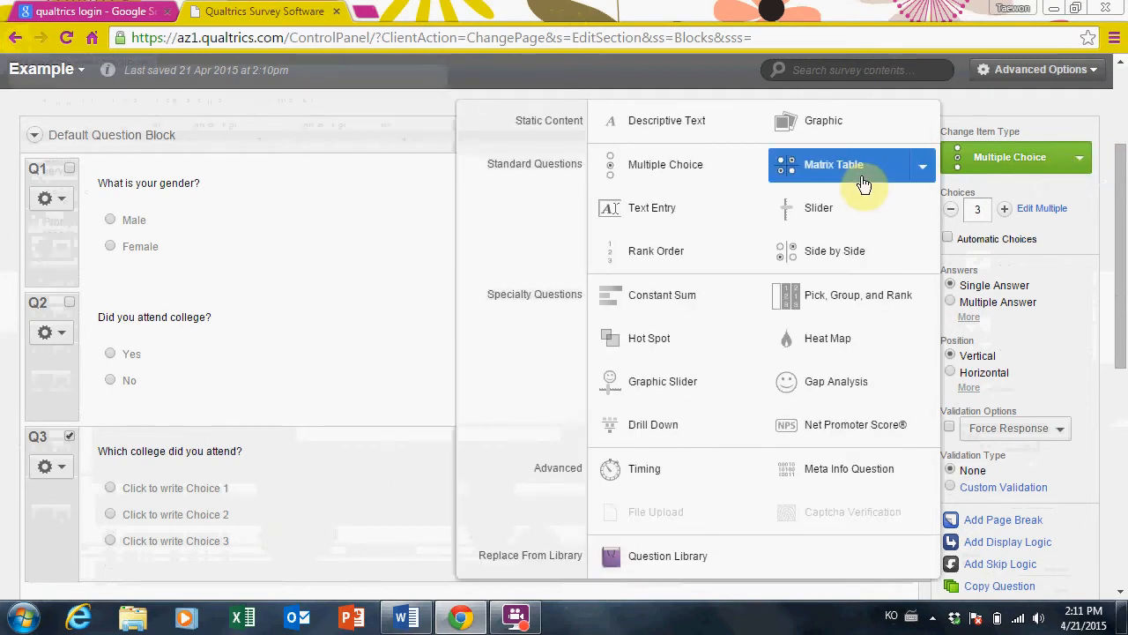
# Make Q3 a single-line Text Entry question with its answer box narrowed to about 200px
pyautogui.click(702, 225)
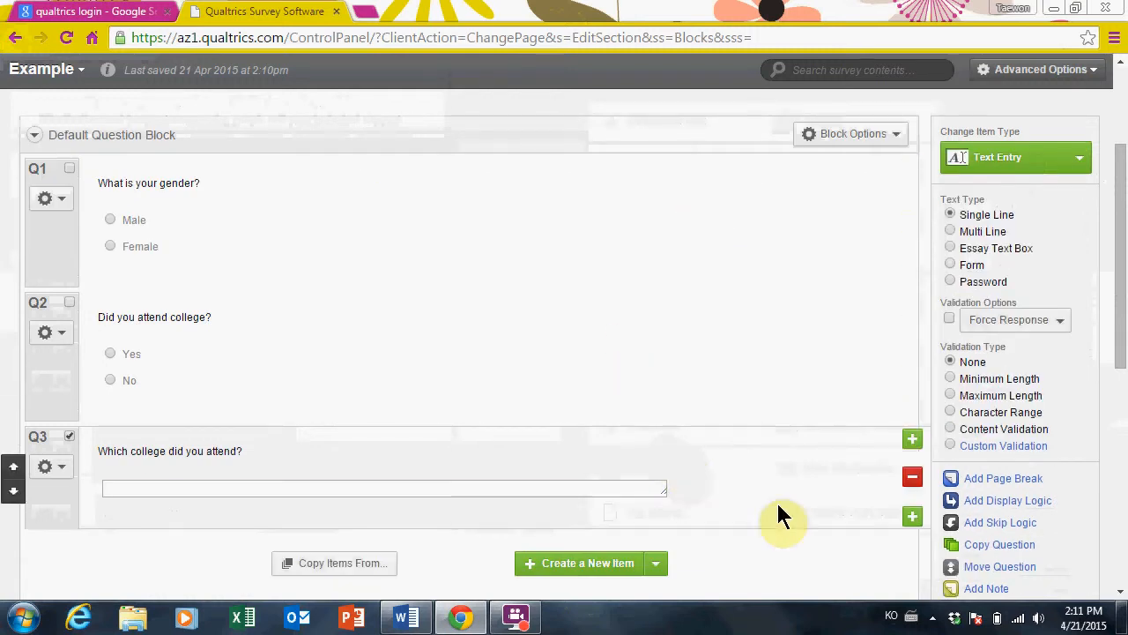
pyautogui.moveTo(661, 489); pyautogui.dragTo(354, 490)
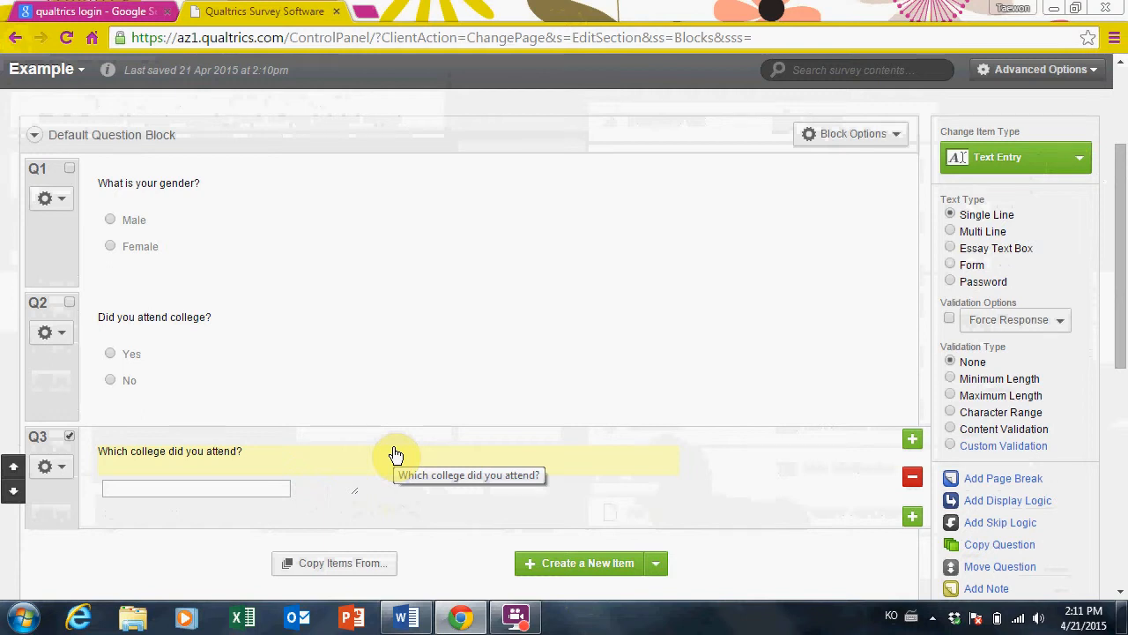
pyautogui.click(59, 474)
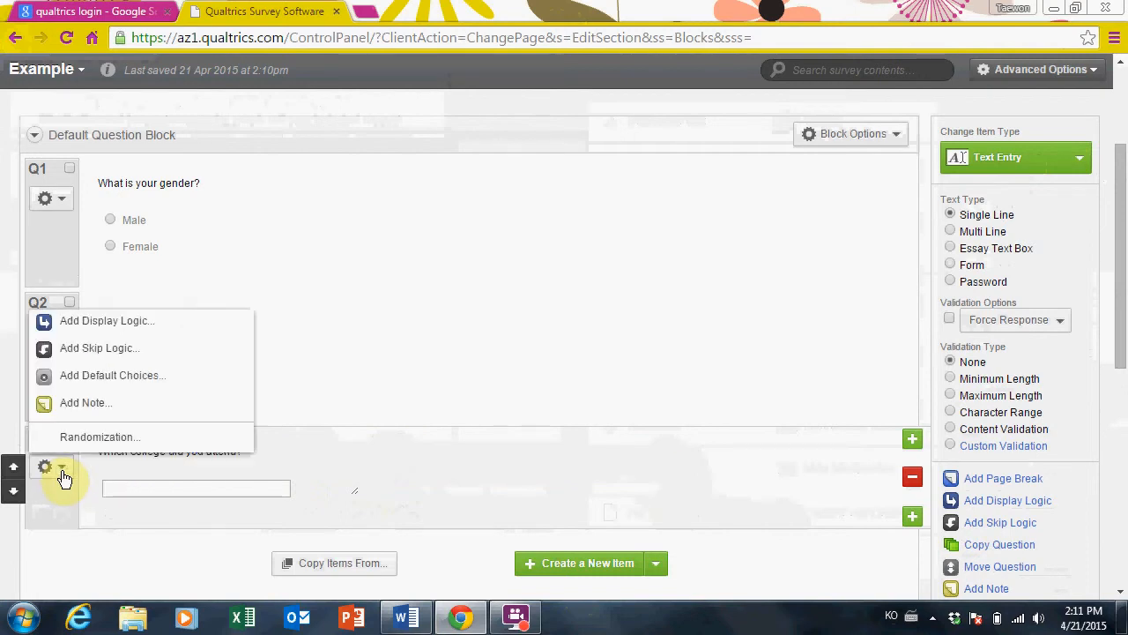
# Give Q3 display logic so it shows only if Q2 'Did you attend college?' has Yes selected
pyautogui.click(106, 321)
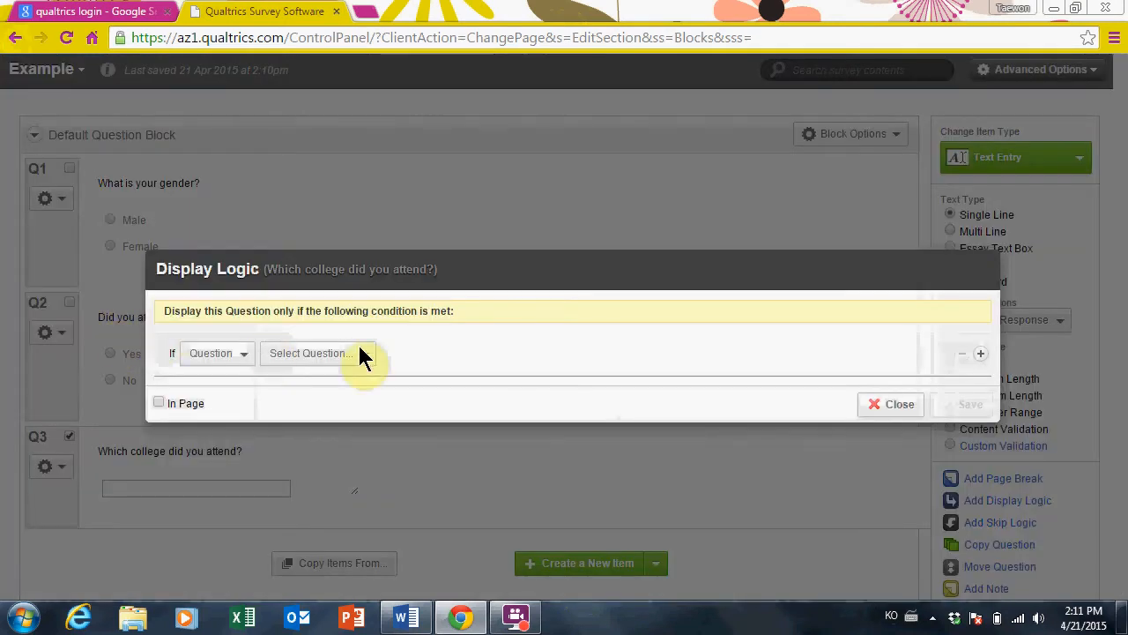
pyautogui.click(367, 354)
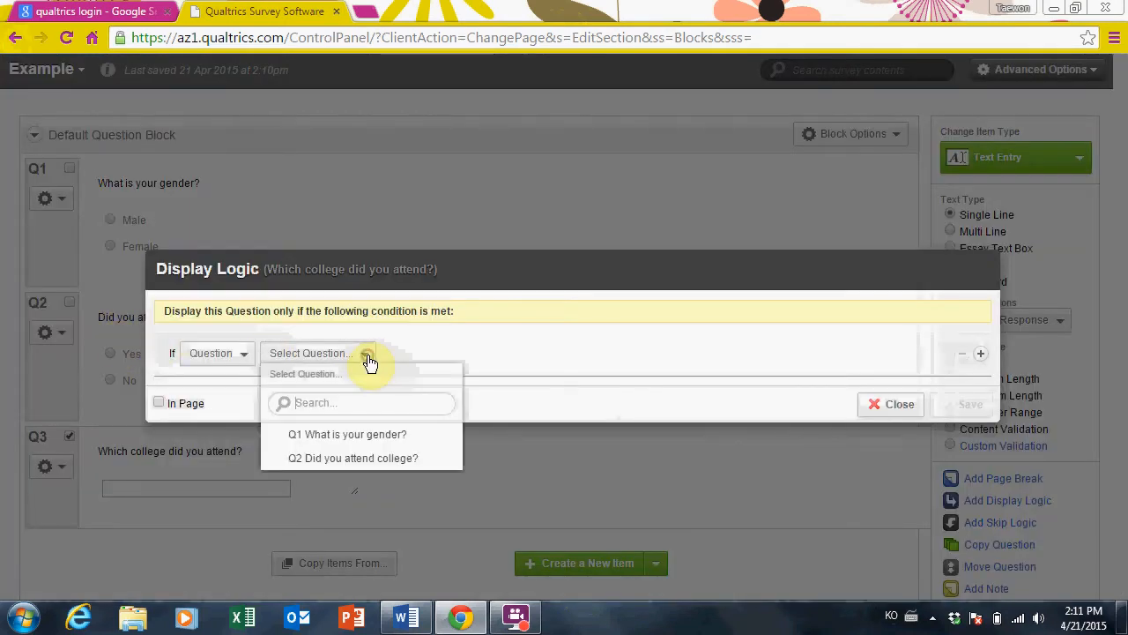
pyautogui.click(371, 460)
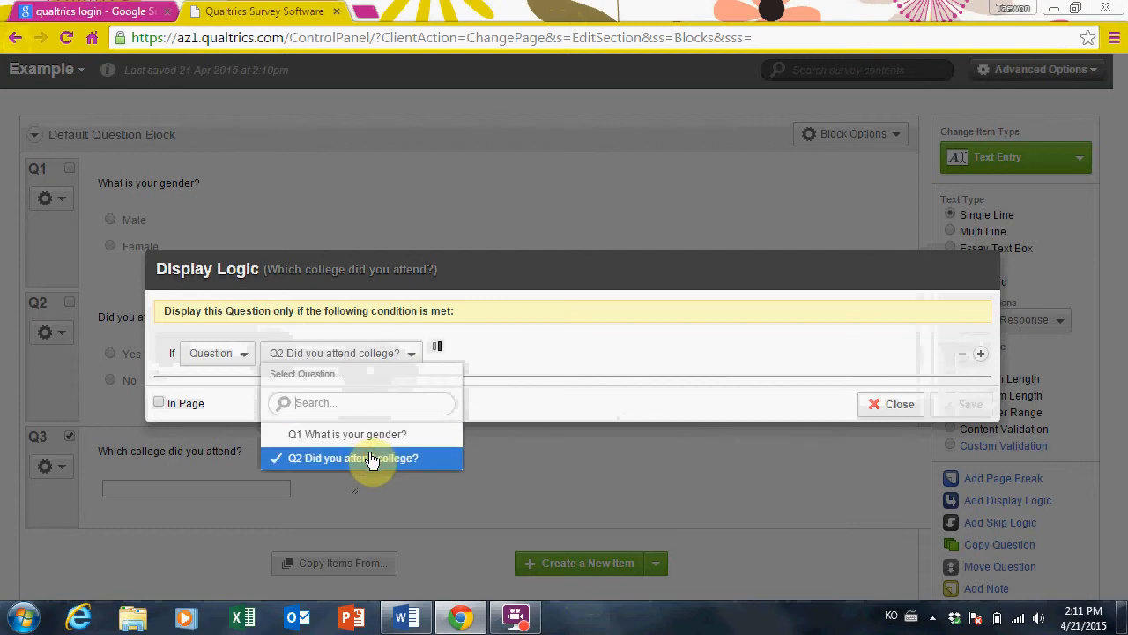
pyautogui.click(483, 355)
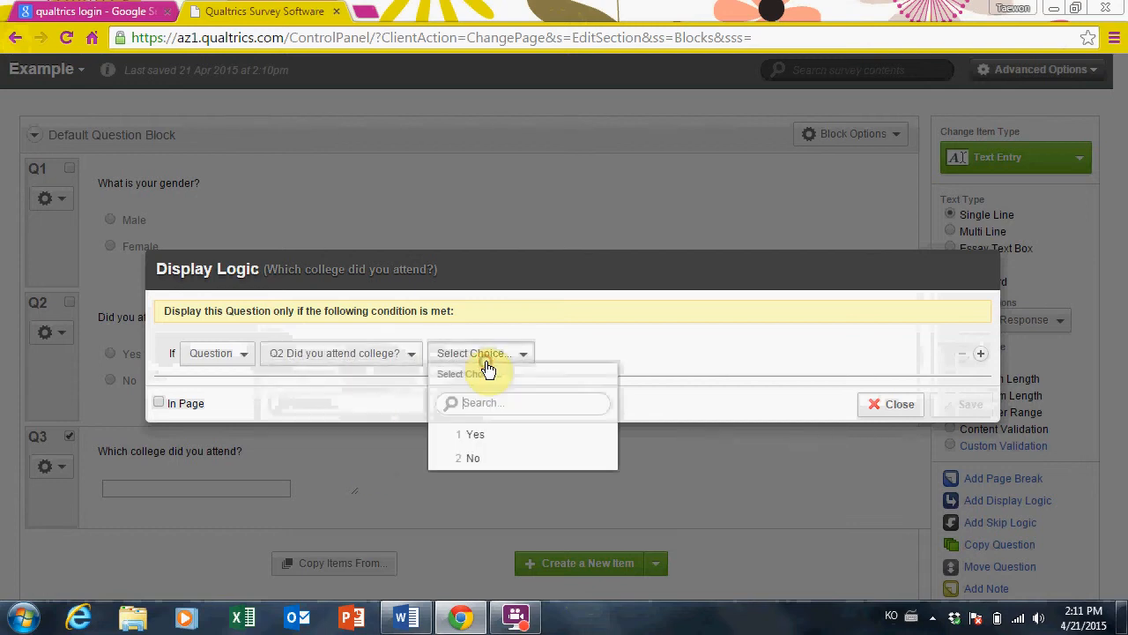
pyautogui.click(505, 436)
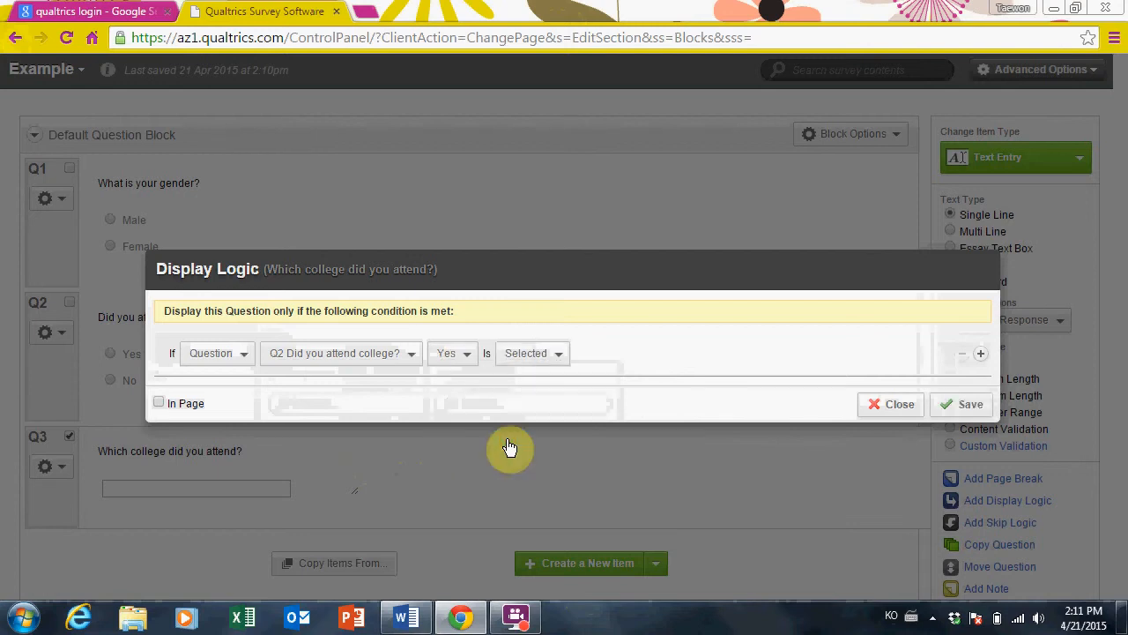
pyautogui.click(544, 352)
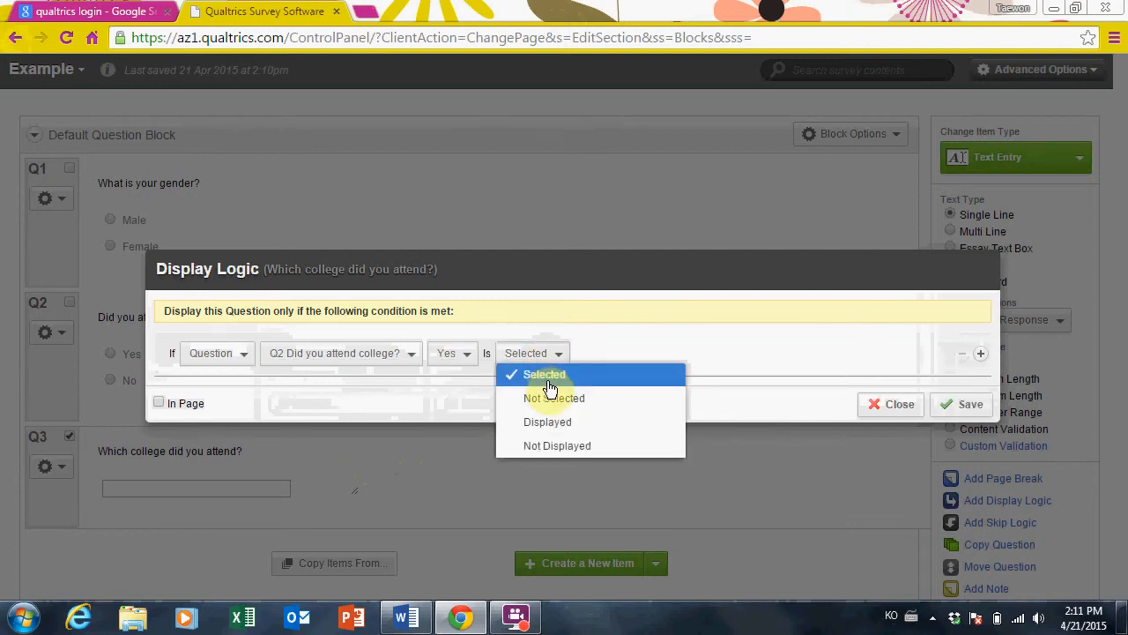
pyautogui.click(548, 377)
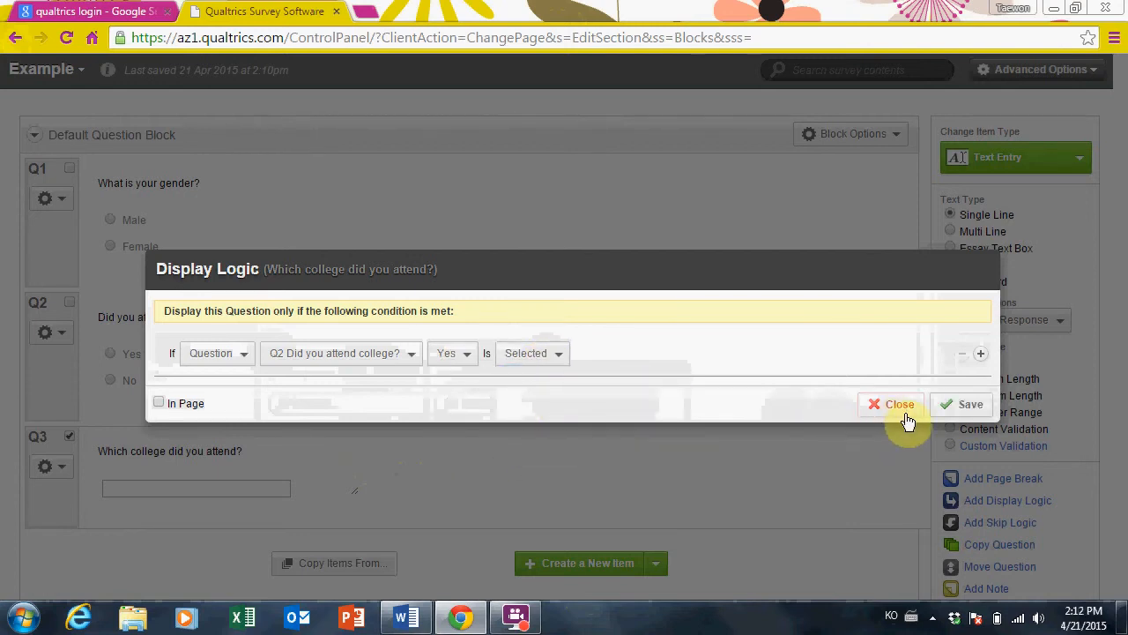
pyautogui.click(955, 407)
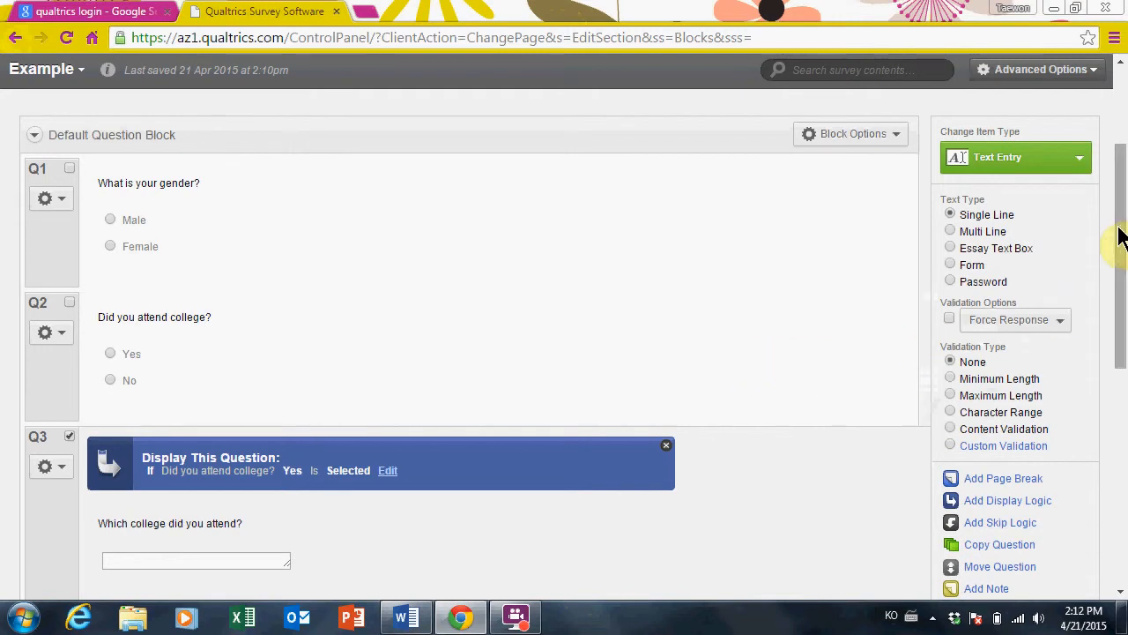
# Add a new blank multiple-choice Q4 after Q3 and bring up its question type choices
pyautogui.moveTo(1120, 227); pyautogui.dragTo(1123, 260)
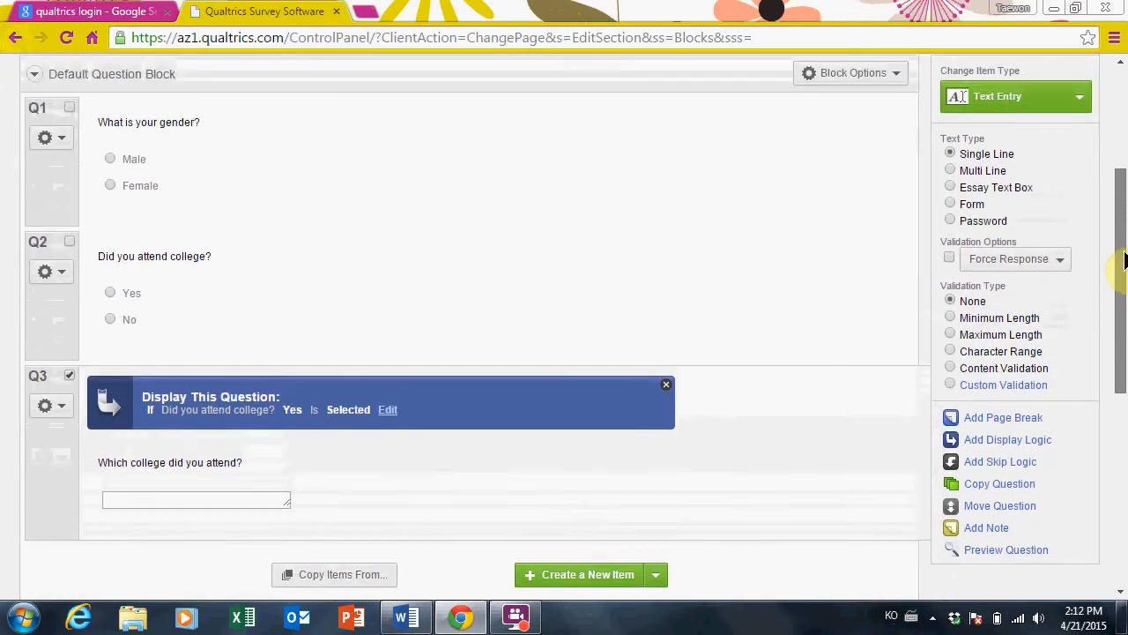
pyautogui.click(581, 578)
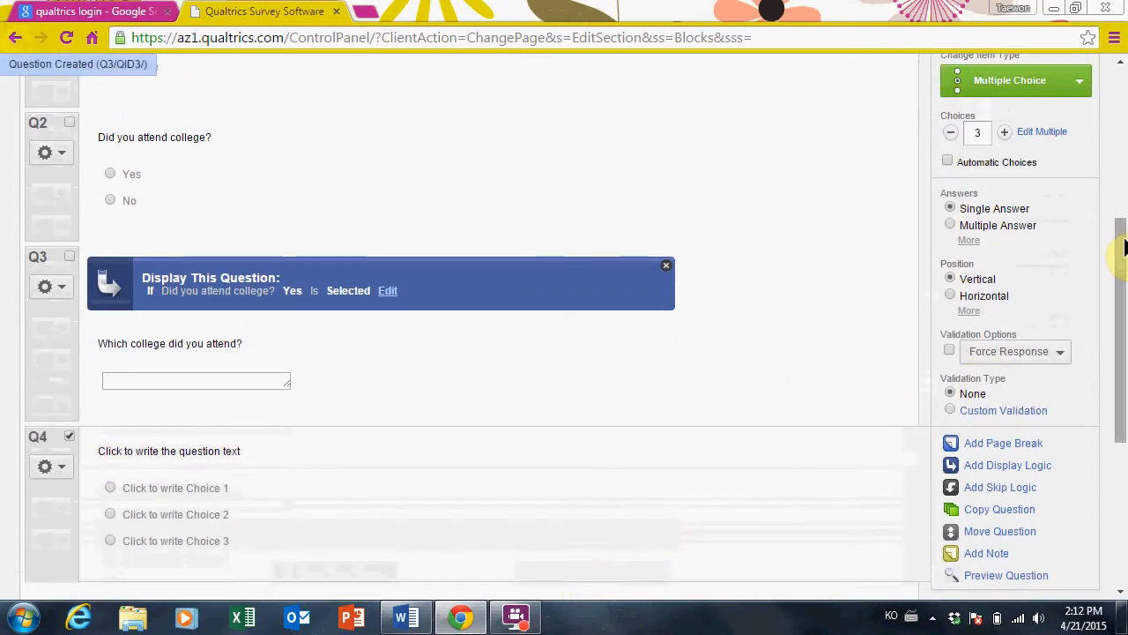
pyautogui.moveTo(1124, 247); pyautogui.dragTo(1125, 213)
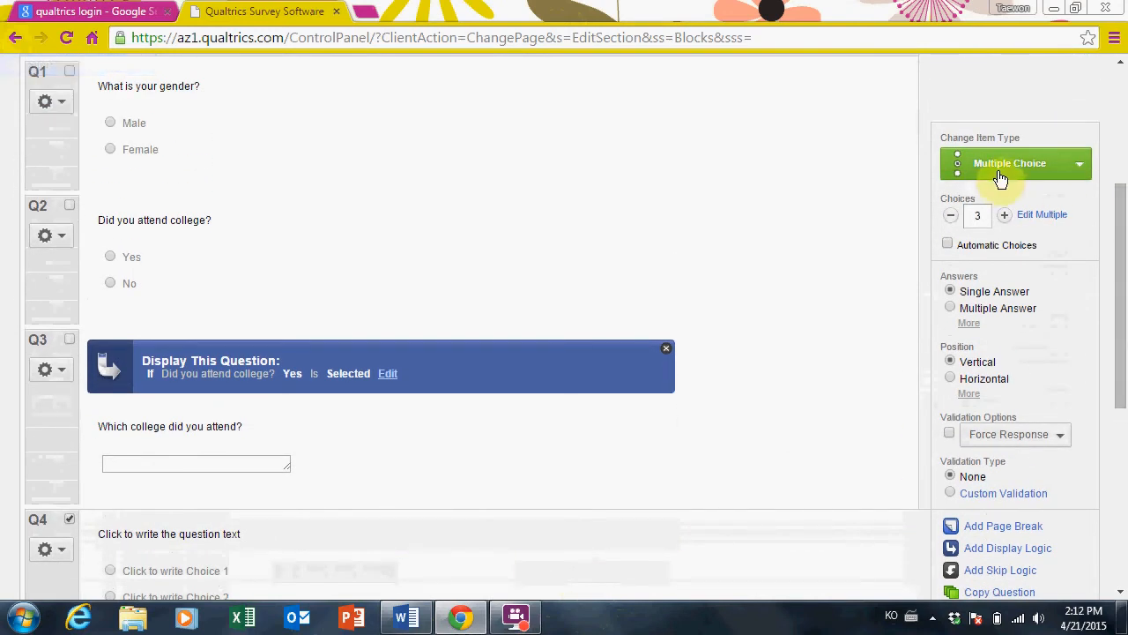
pyautogui.click(1072, 171)
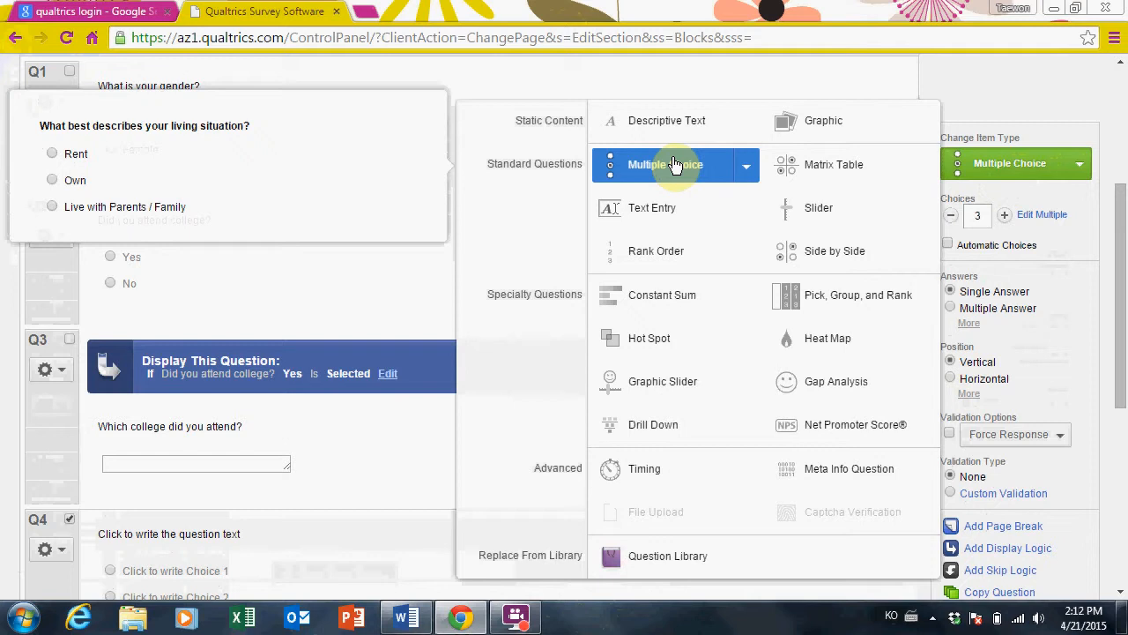
# Preview the Multiple Choice and Matrix Table types, then close the list leaving Q4 multiple choice
pyautogui.click(751, 173)
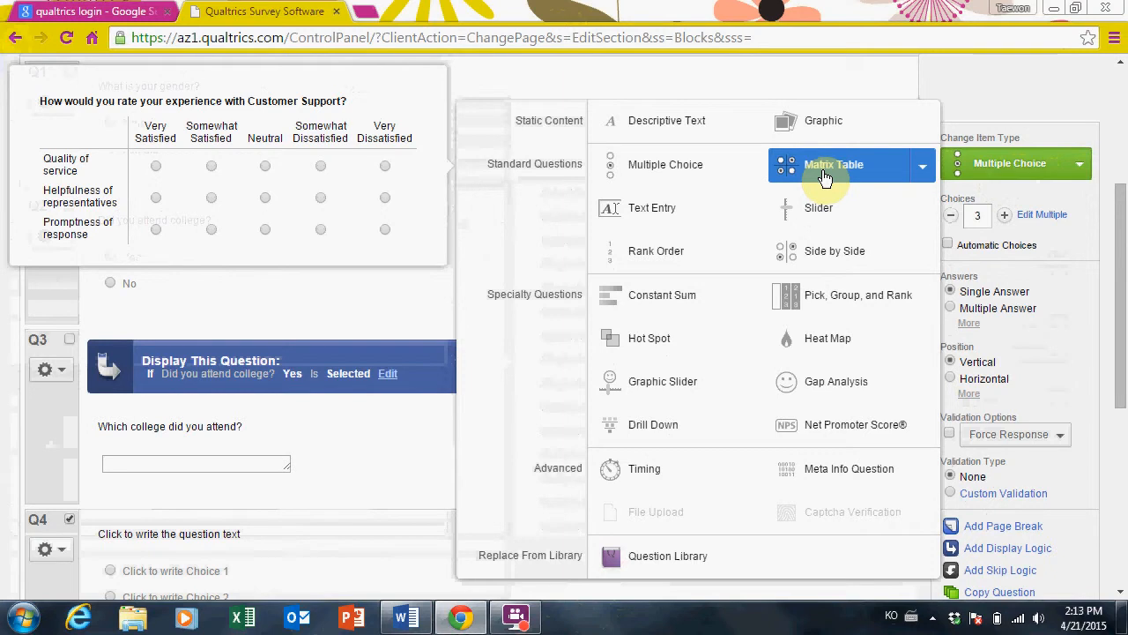
pyautogui.moveTo(928, 181)
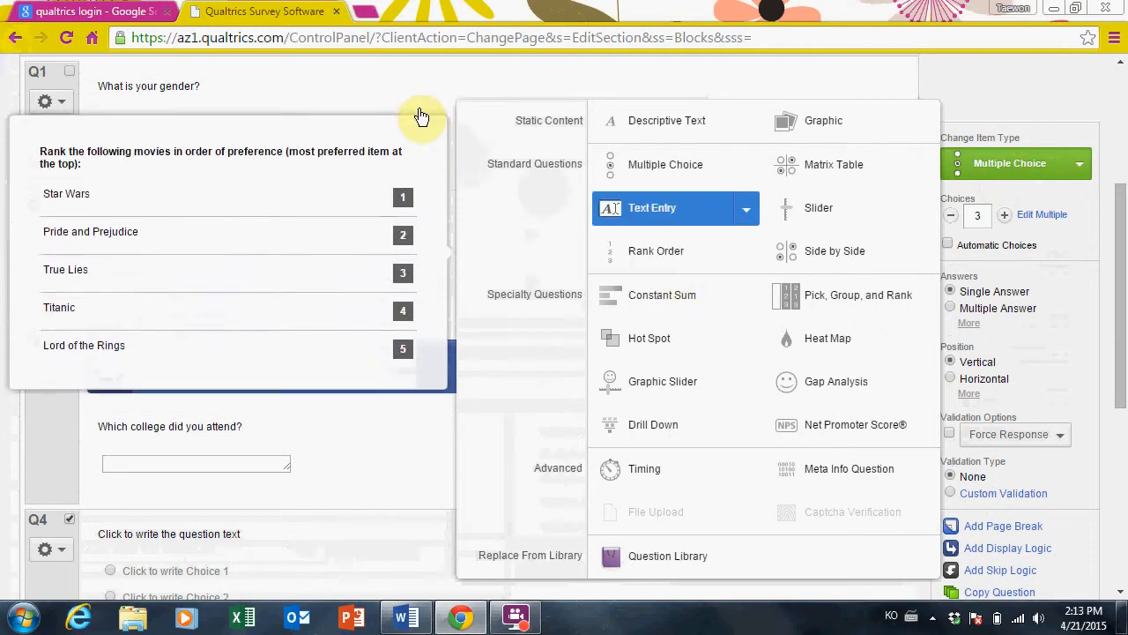
pyautogui.click(423, 541)
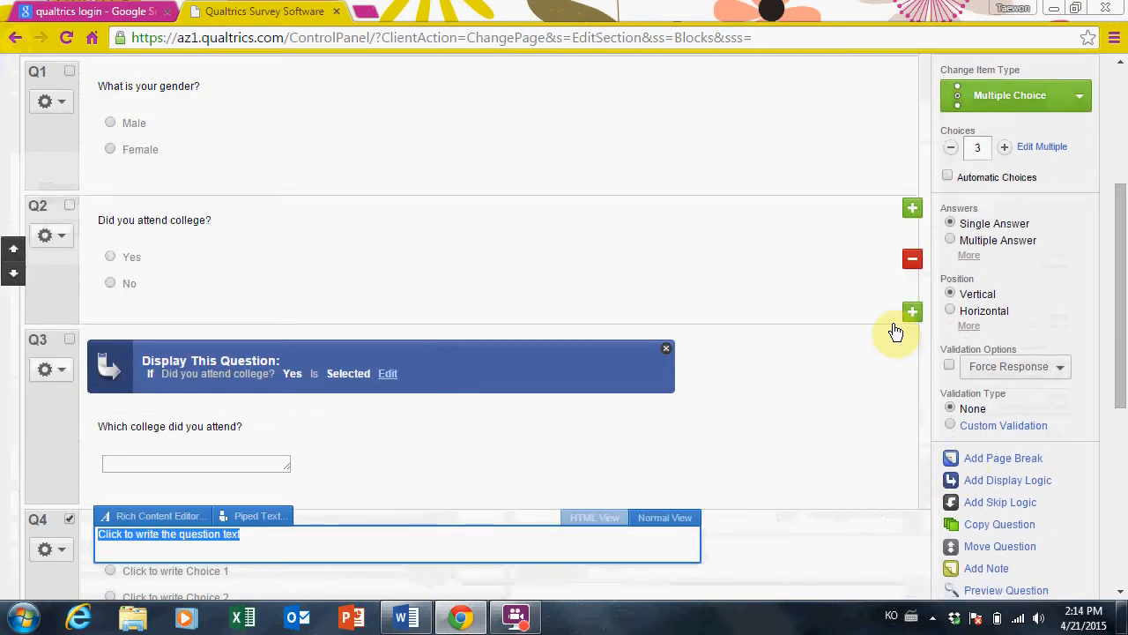
# Try Multiple Answer and Horizontal layout on Q2, then revert to Single Answer and Vertical
pyautogui.click(1121, 324)
pyautogui.moveTo(1121, 324); pyautogui.dragTo(1121, 276)
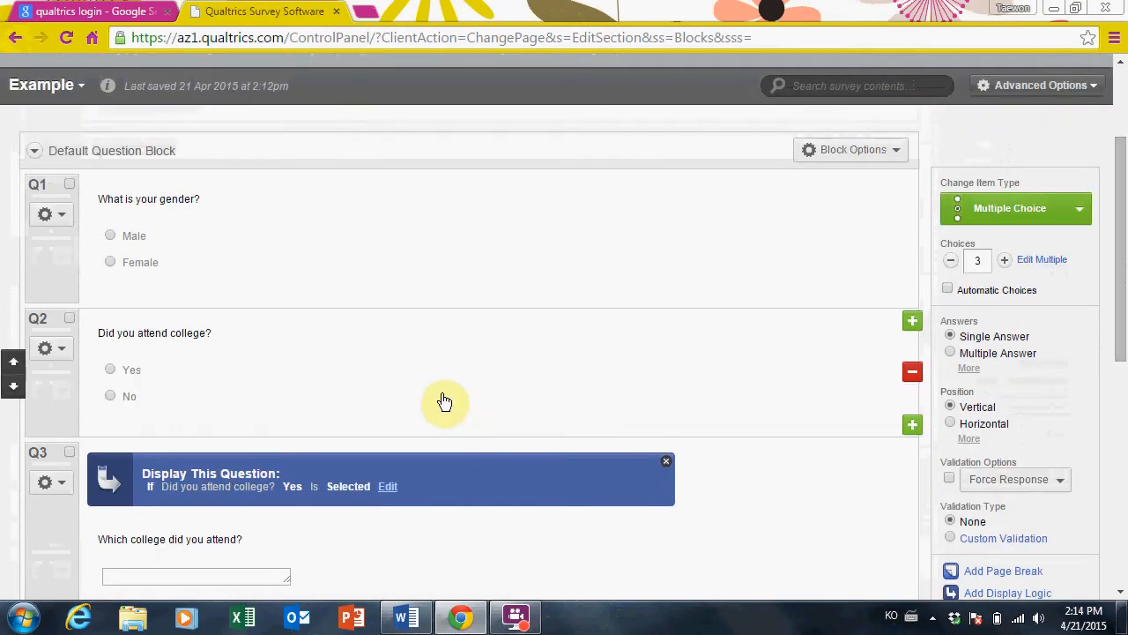
pyautogui.click(443, 397)
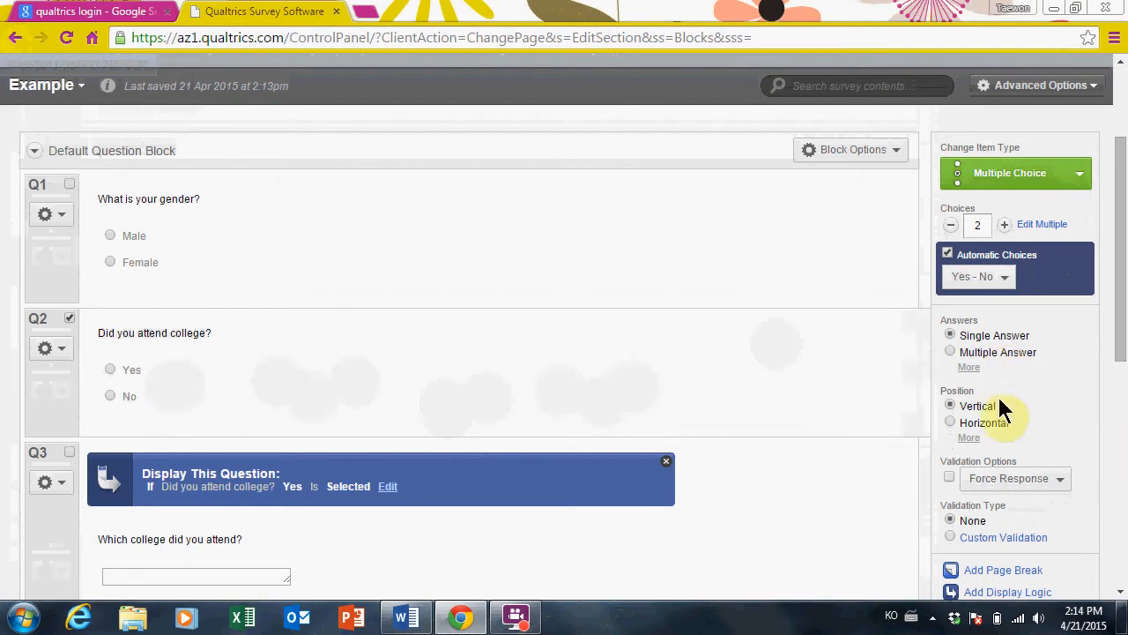
pyautogui.click(950, 352)
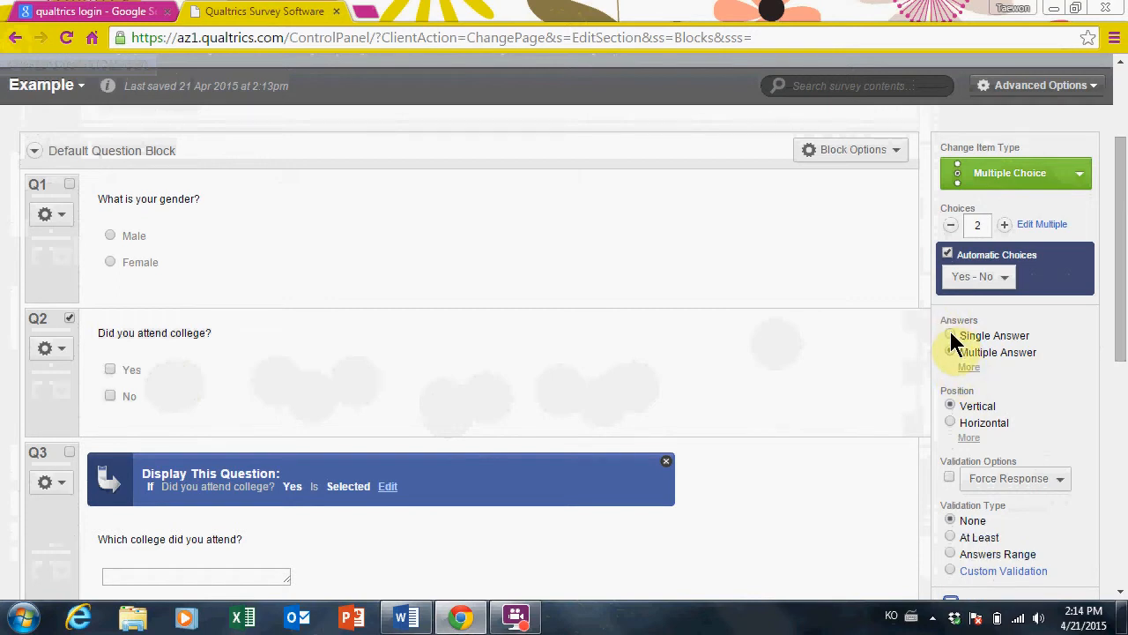
pyautogui.click(951, 335)
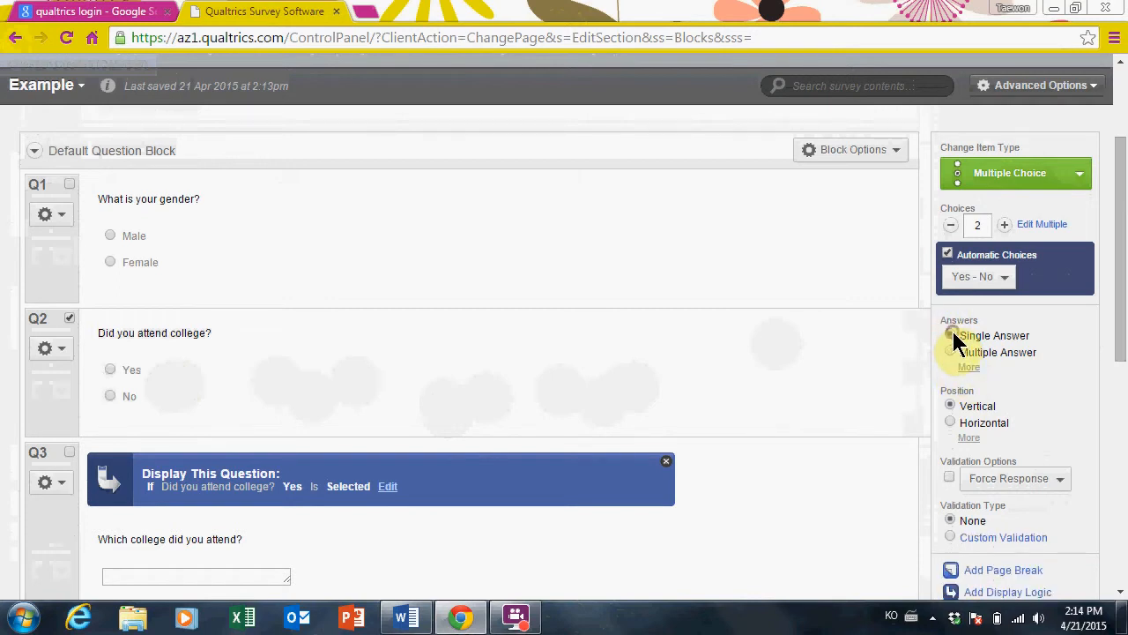
pyautogui.click(950, 422)
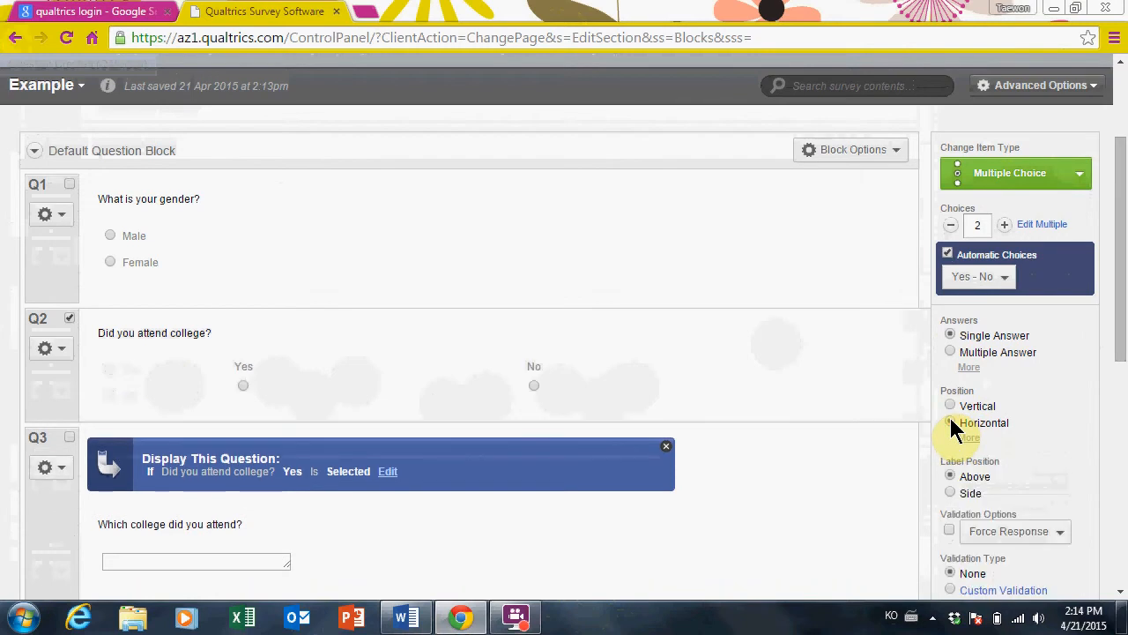
pyautogui.click(950, 406)
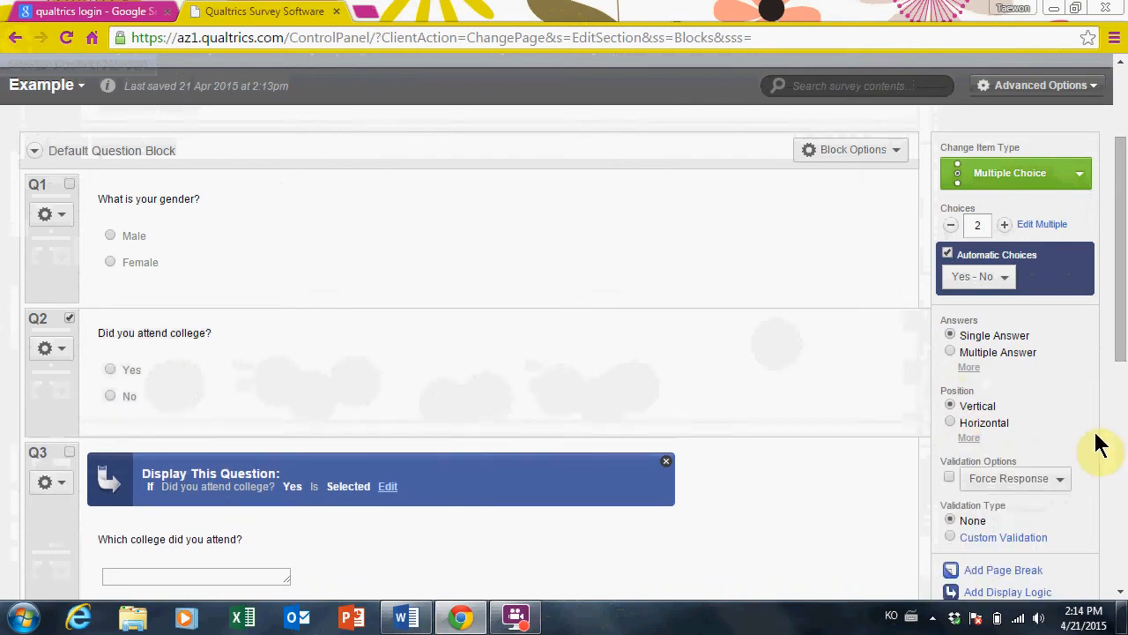
# Turn on Force Response for Q2 so an answer is required
pyautogui.moveTo(1118, 373); pyautogui.dragTo(1110, 416)
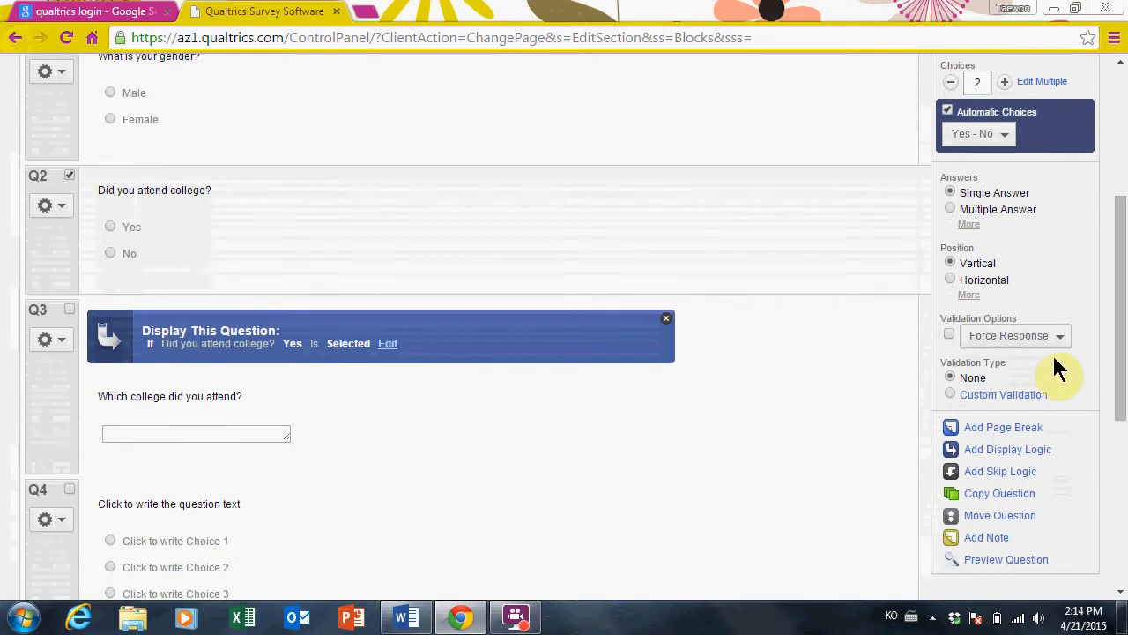
pyautogui.click(948, 334)
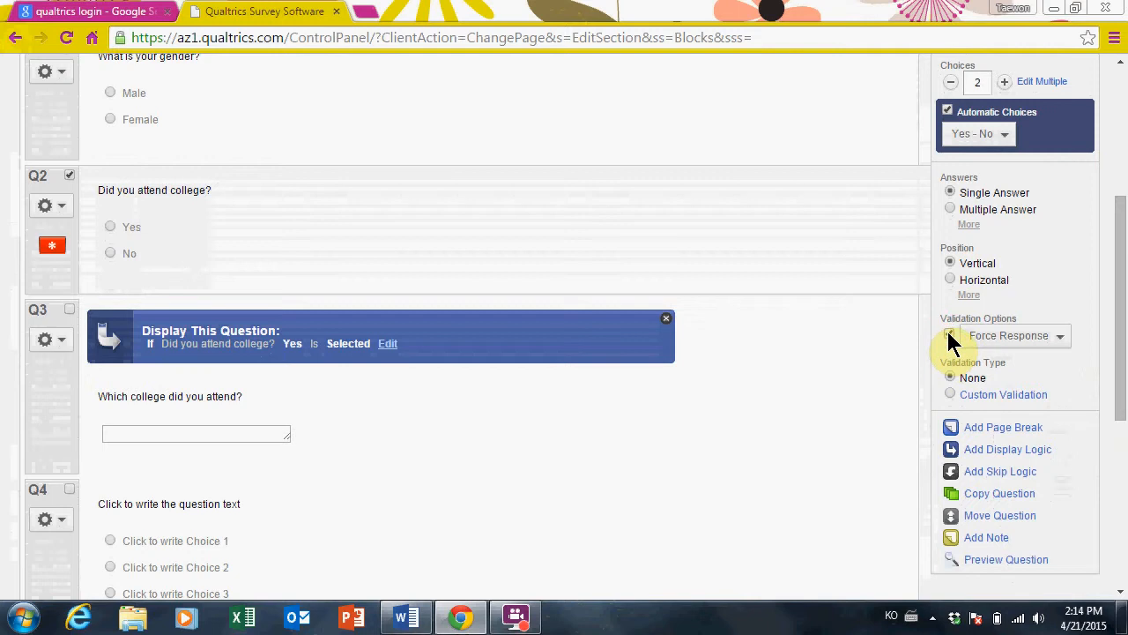
pyautogui.moveTo(1123, 335); pyautogui.dragTo(1122, 209)
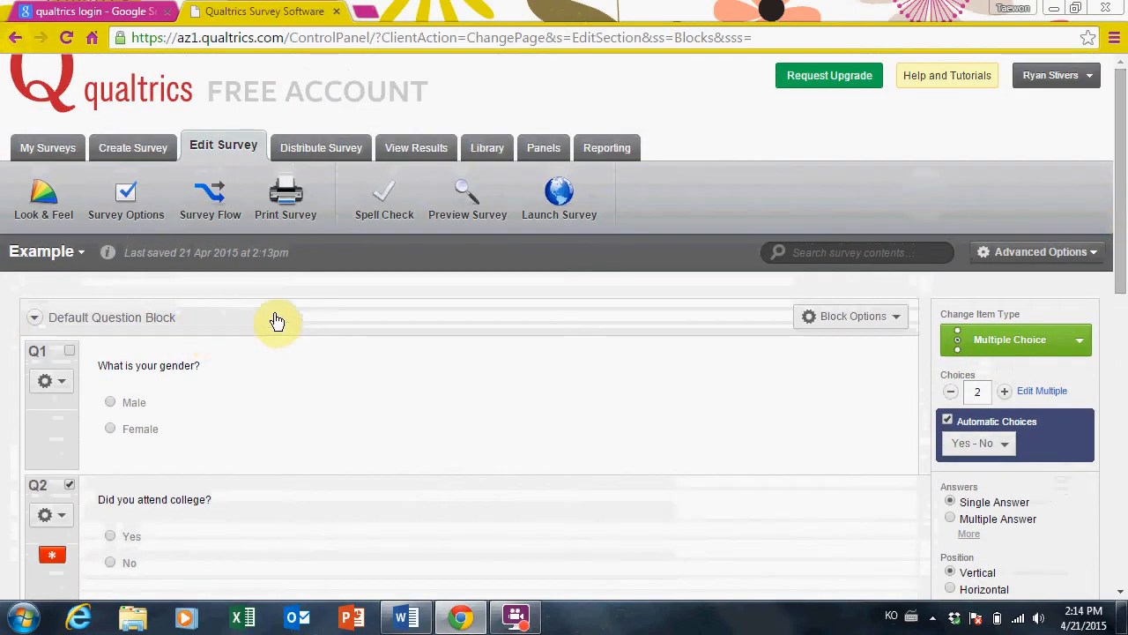
pyautogui.click(42, 204)
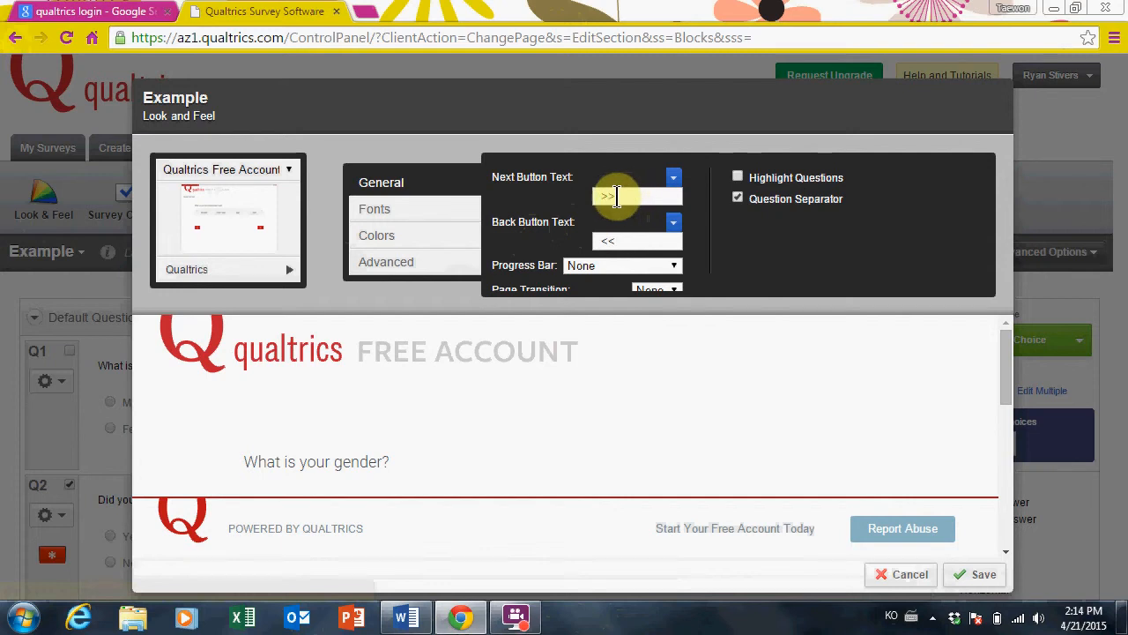
pyautogui.click(610, 268)
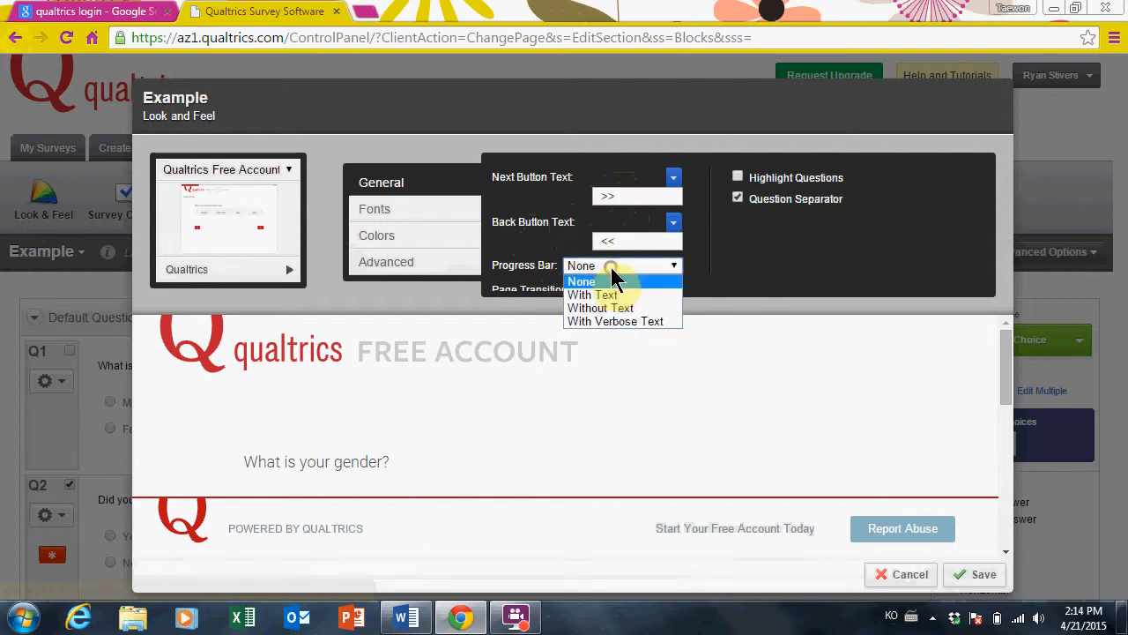
pyautogui.click(620, 295)
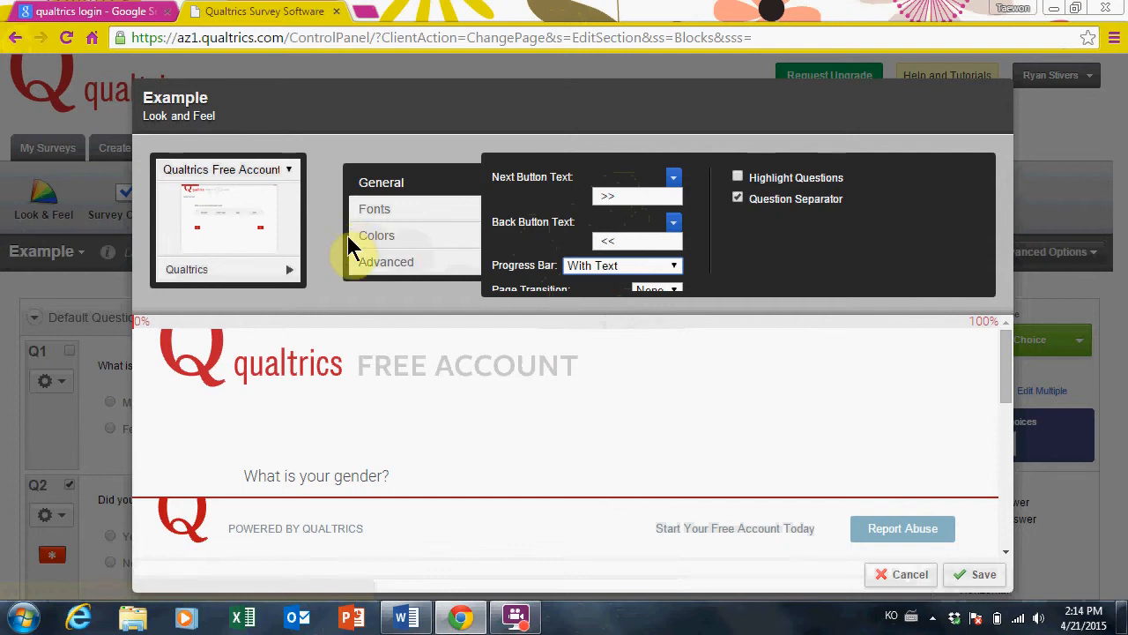
pyautogui.click(390, 222)
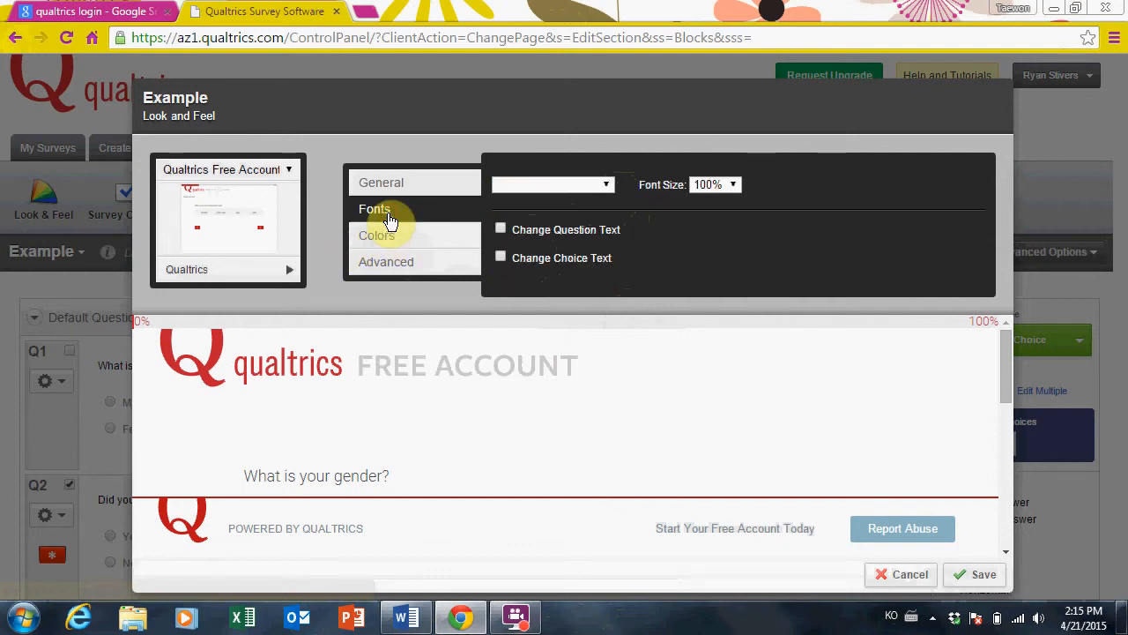
pyautogui.click(579, 187)
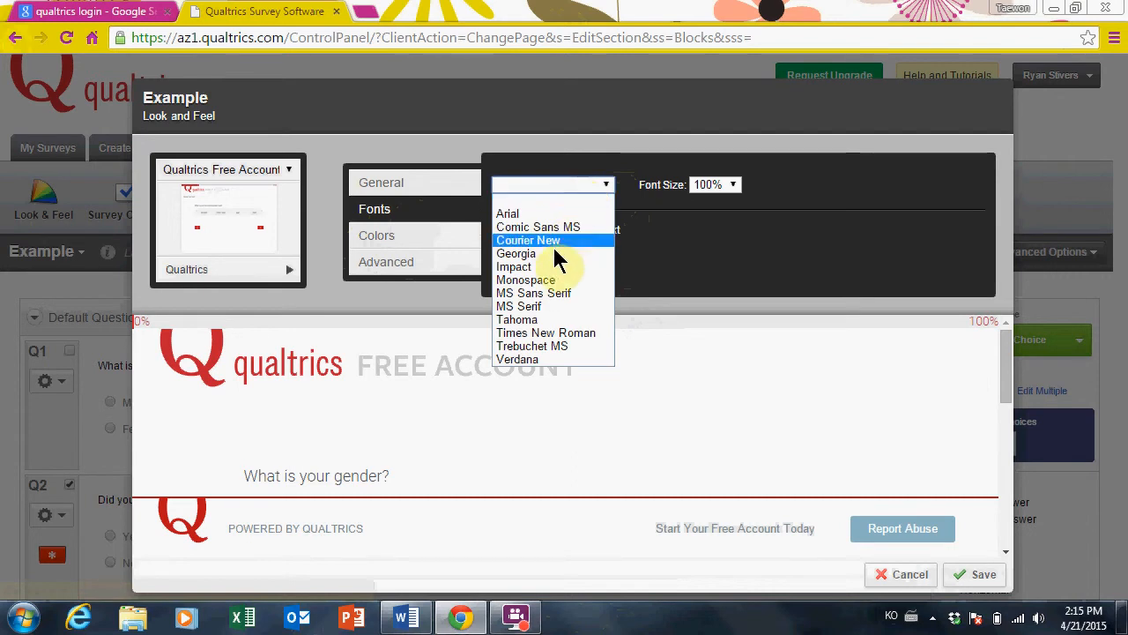
pyautogui.click(544, 269)
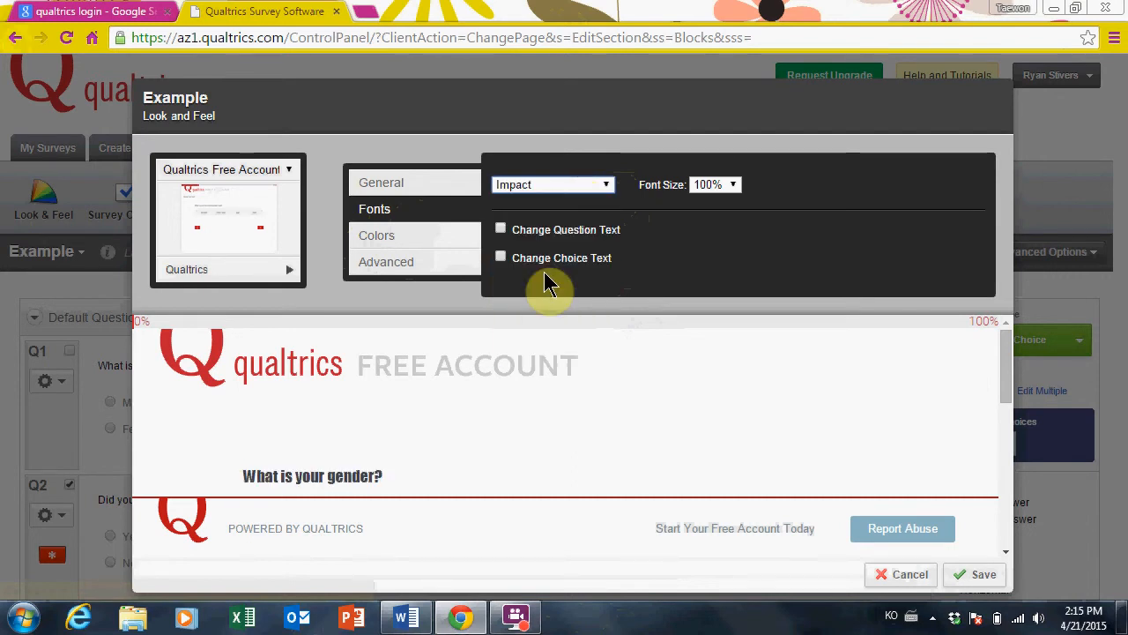
pyautogui.click(422, 238)
pyautogui.click(460, 273)
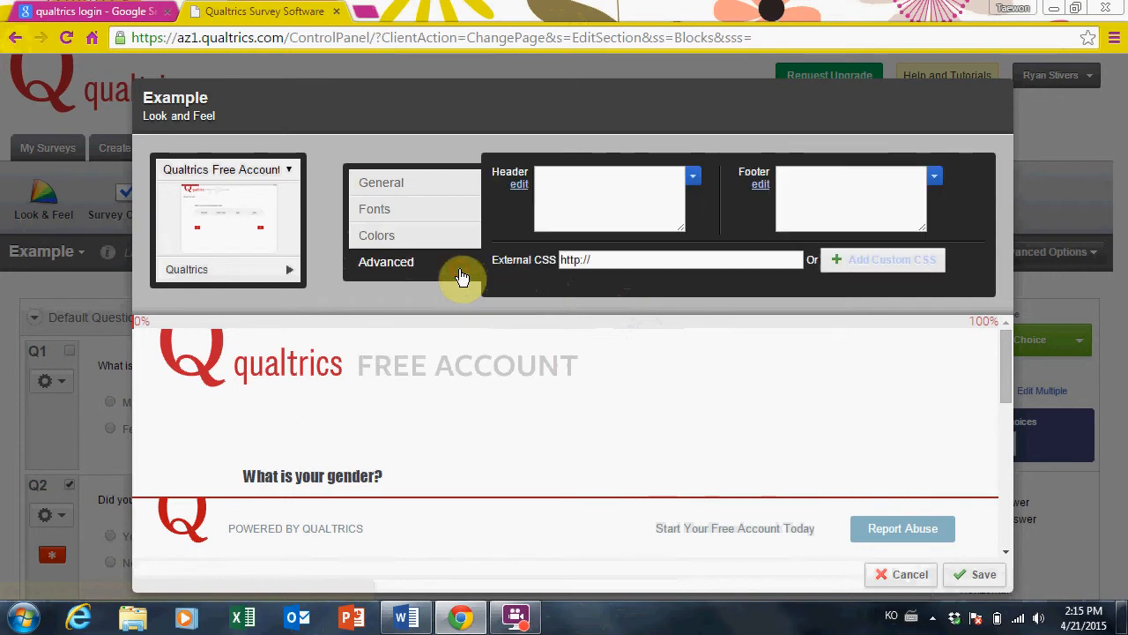
pyautogui.click(448, 244)
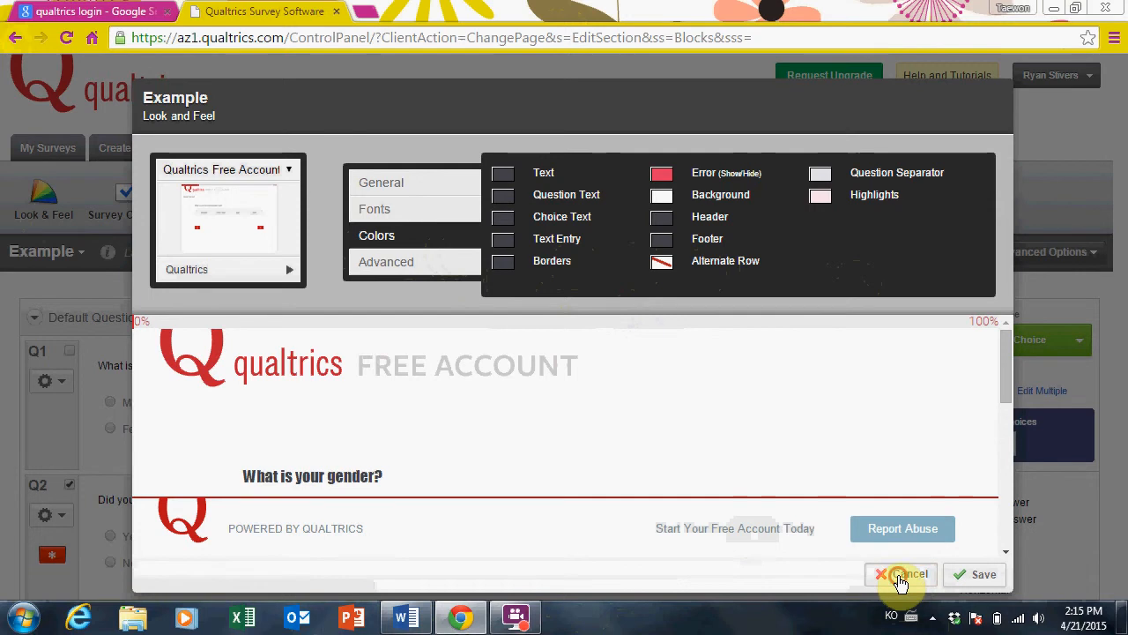
pyautogui.click(890, 574)
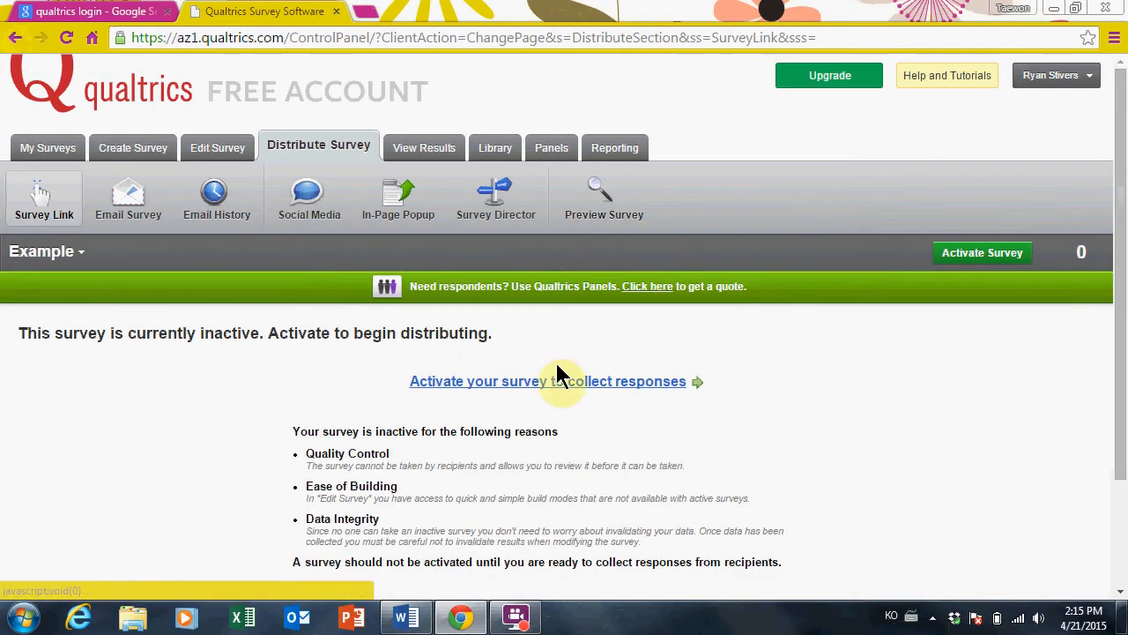
# Activate the Example survey with its anonymous link and return to the My Surveys list
pyautogui.click(645, 394)
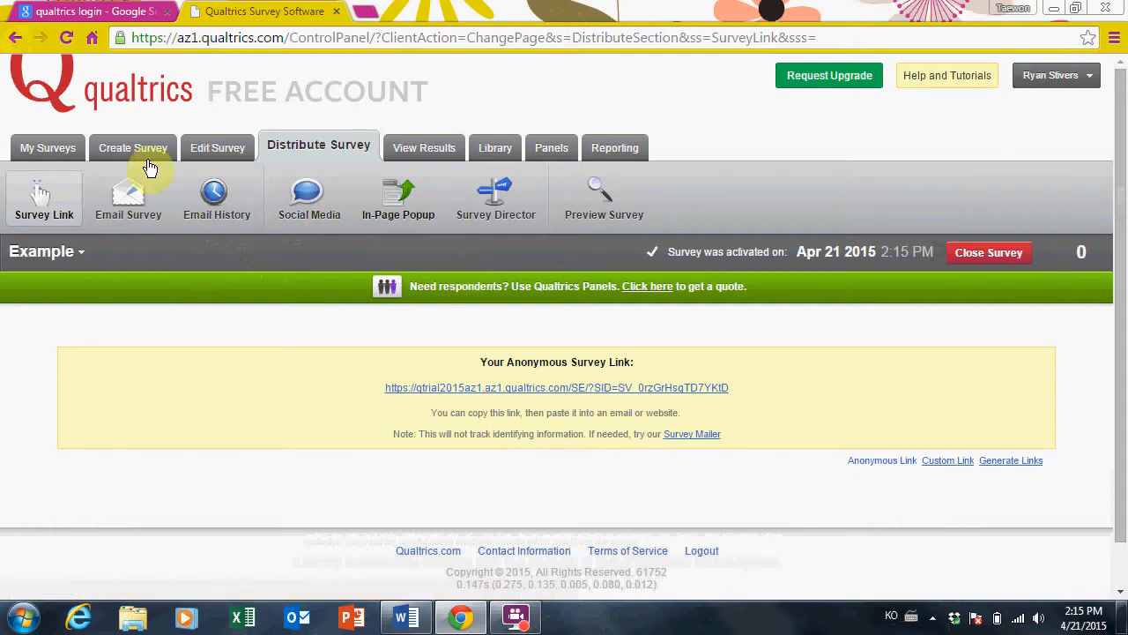
pyautogui.click(40, 148)
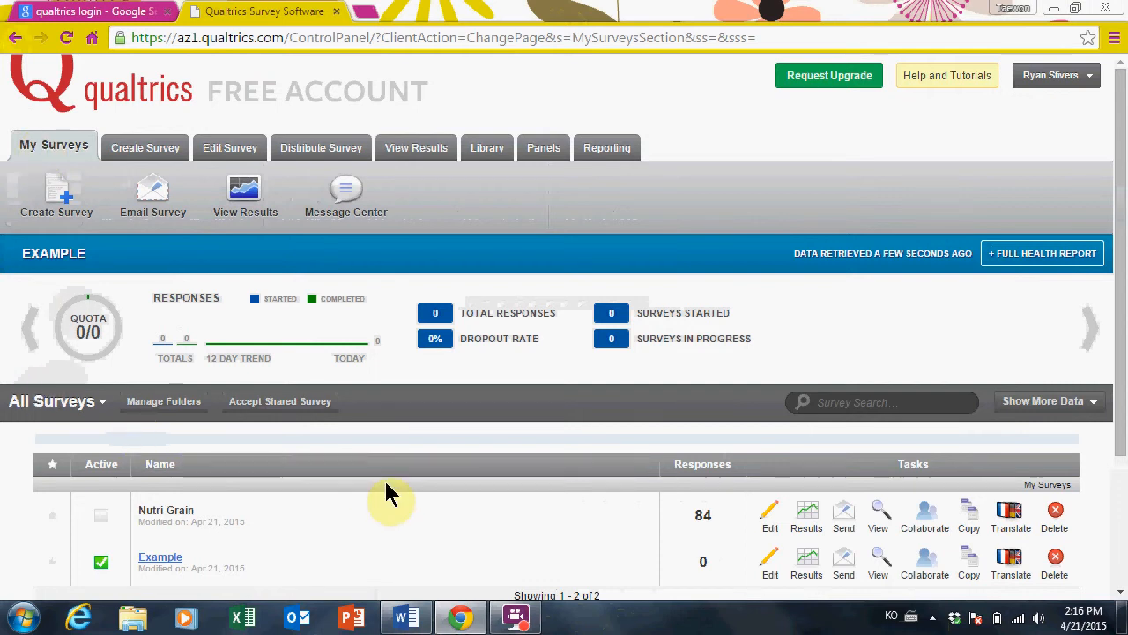
# Open the Nutri-Grain survey, look over its questions, and view its responses (84 started, 84 completed)
pyautogui.click(170, 518)
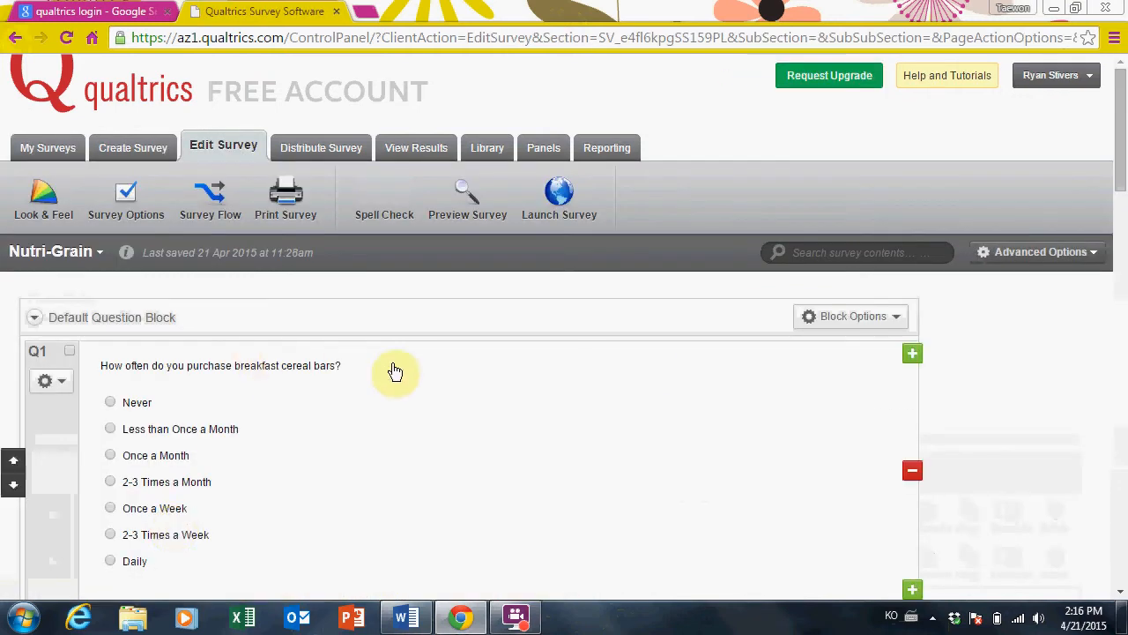
pyautogui.moveTo(1121, 177); pyautogui.dragTo(1124, 205)
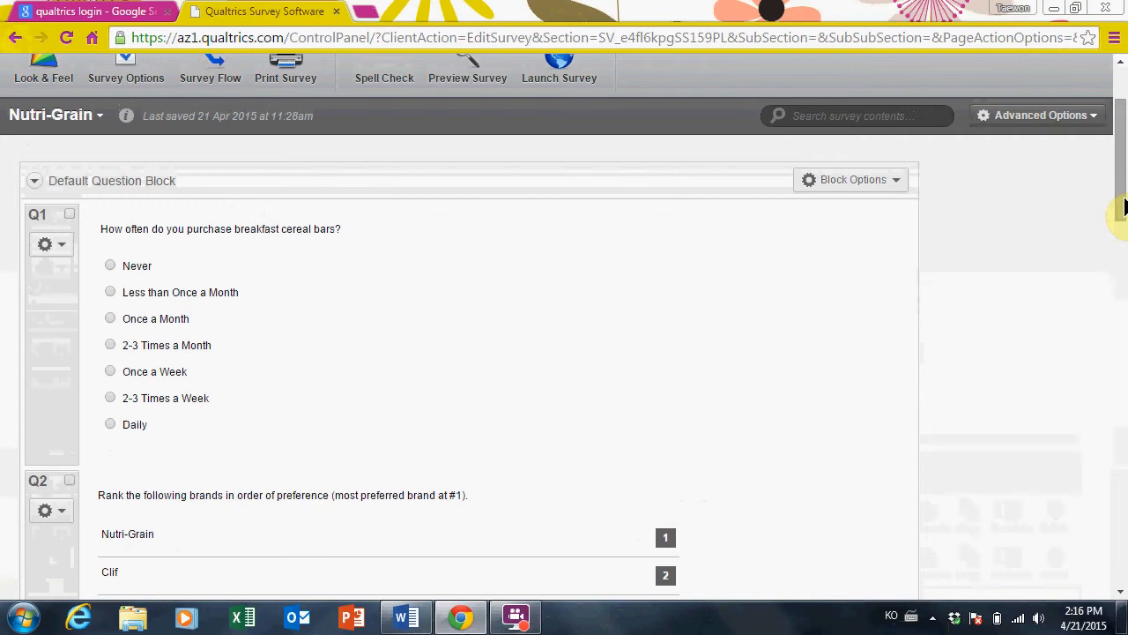
pyautogui.click(1124, 206)
pyautogui.click(1124, 205)
pyautogui.moveTo(1124, 205); pyautogui.dragTo(1124, 270)
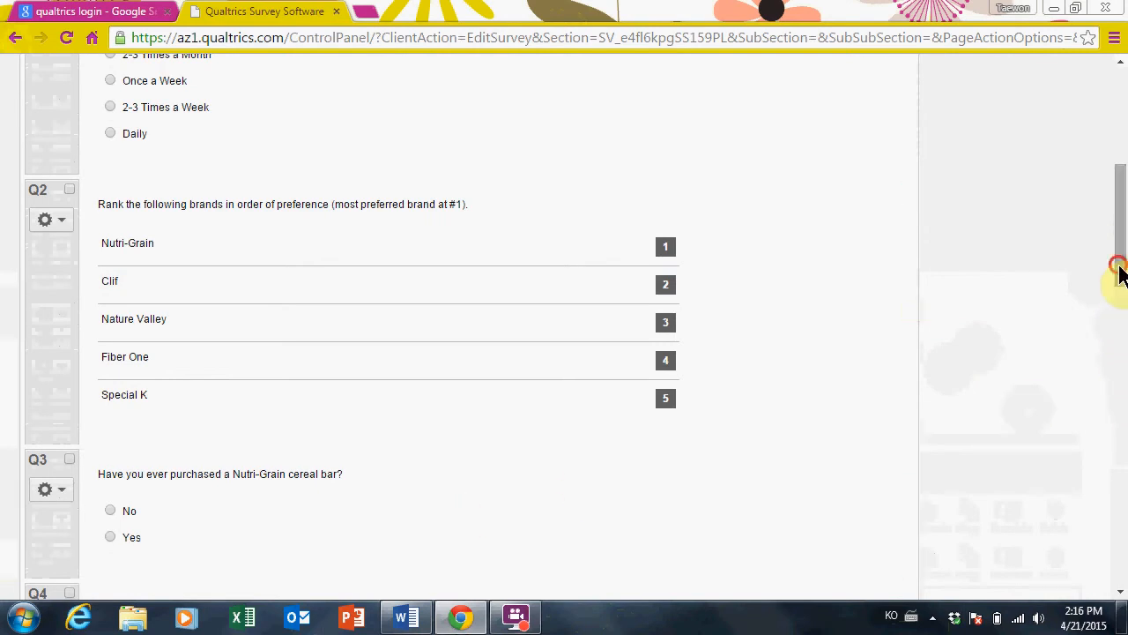
pyautogui.moveTo(1121, 291); pyautogui.dragTo(1121, 372)
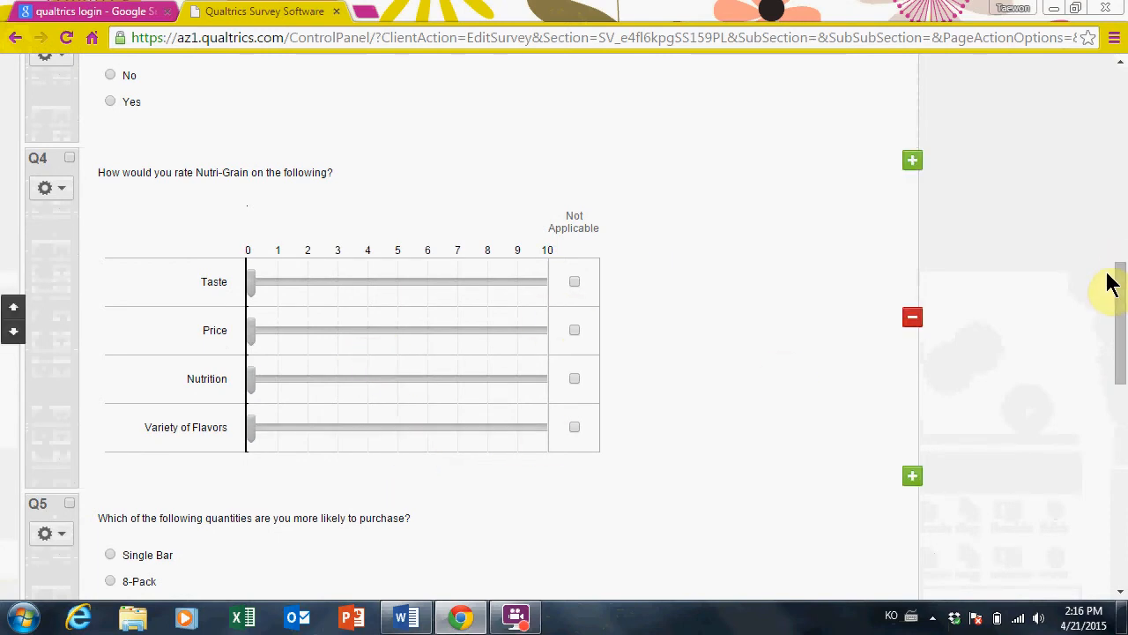
pyautogui.moveTo(1121, 291); pyautogui.dragTo(1122, 80)
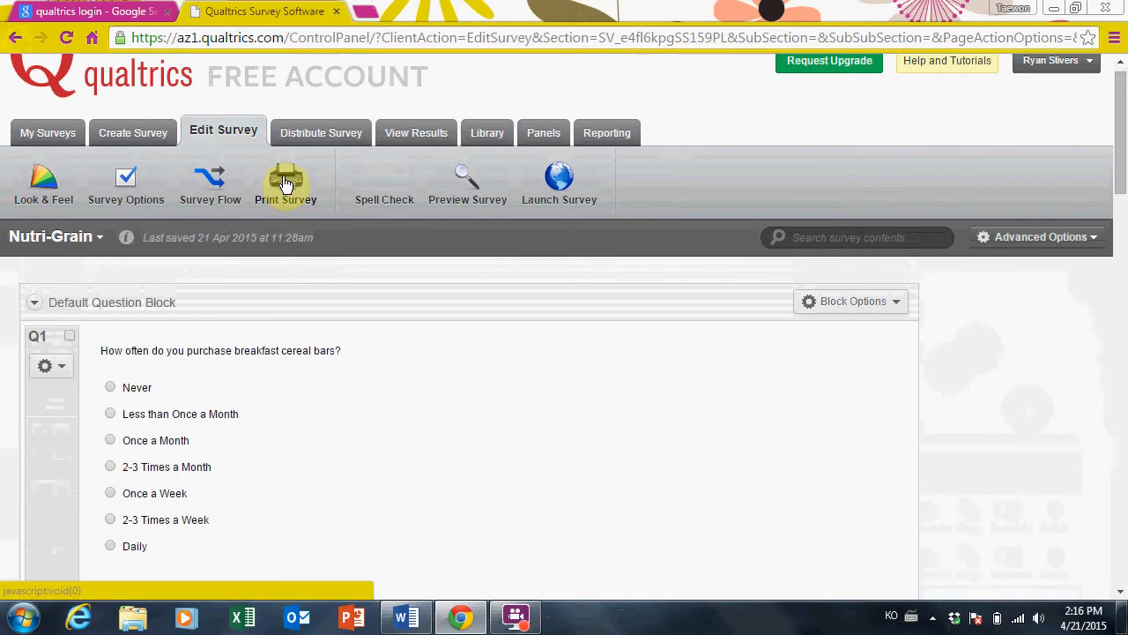
pyautogui.click(432, 130)
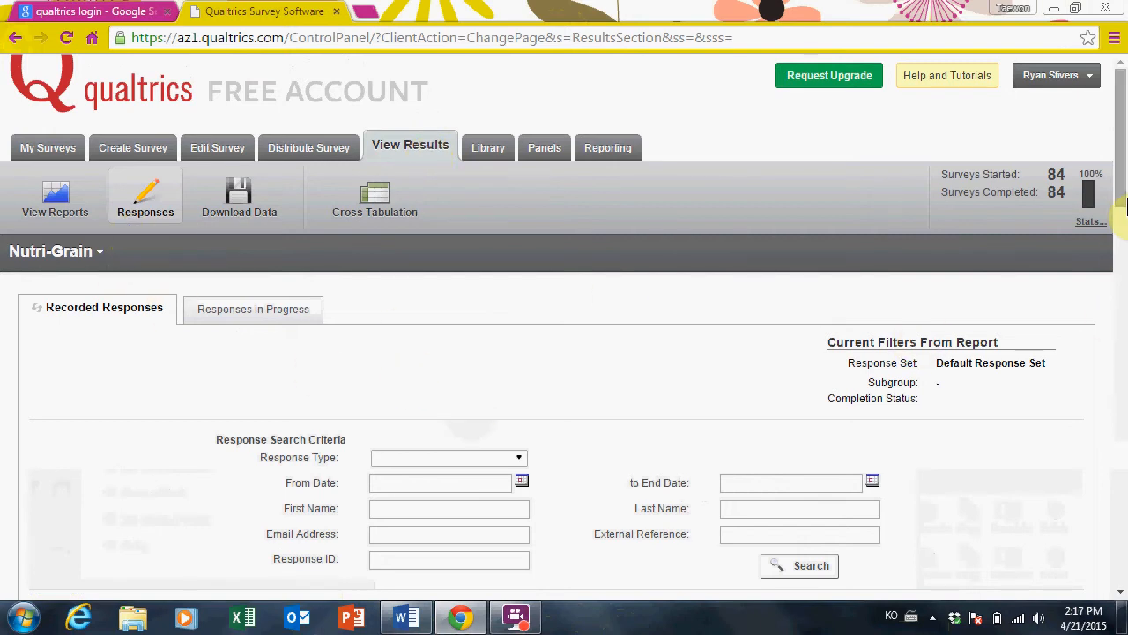
pyautogui.moveTo(1123, 201); pyautogui.dragTo(1122, 349)
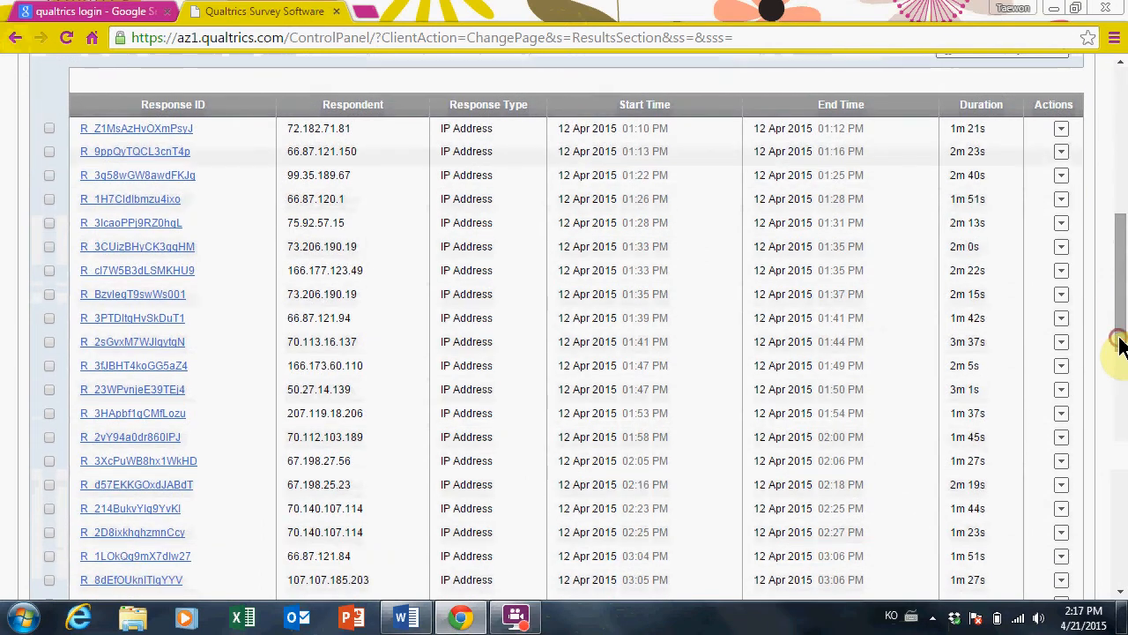
pyautogui.click(164, 132)
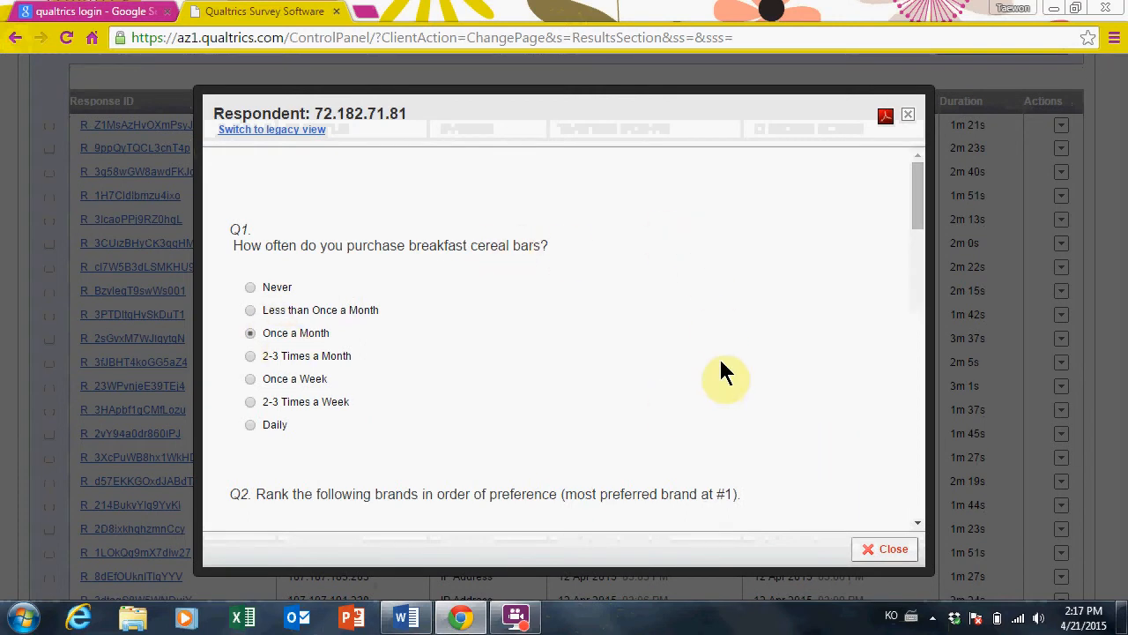
pyautogui.moveTo(917, 206); pyautogui.dragTo(918, 425)
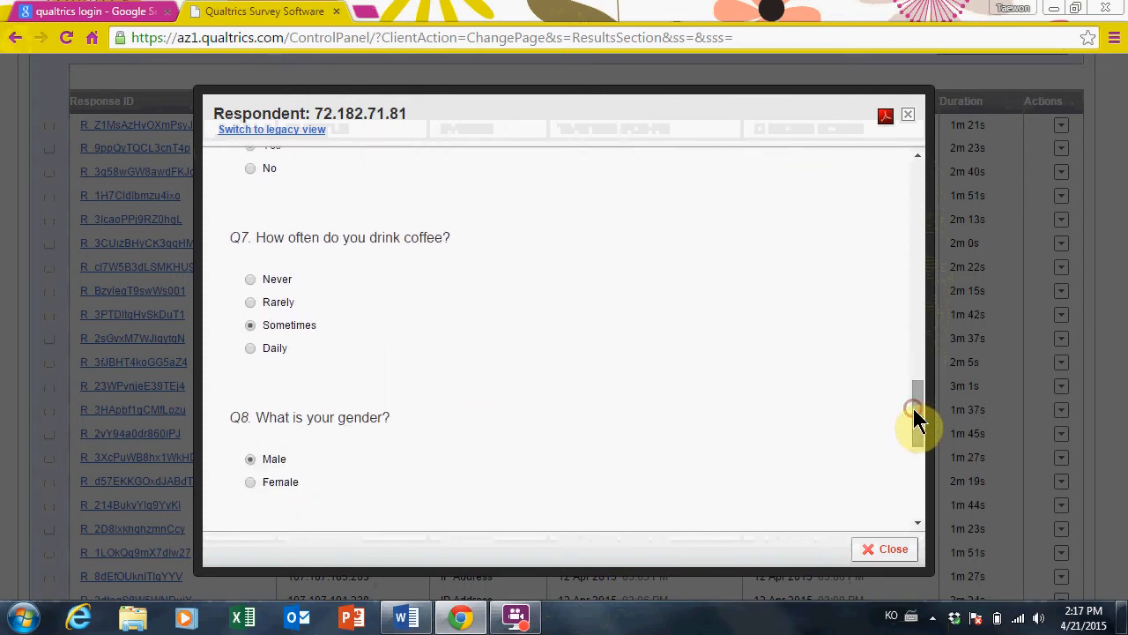
pyautogui.click(881, 547)
pyautogui.moveTo(1124, 346); pyautogui.dragTo(1119, 231)
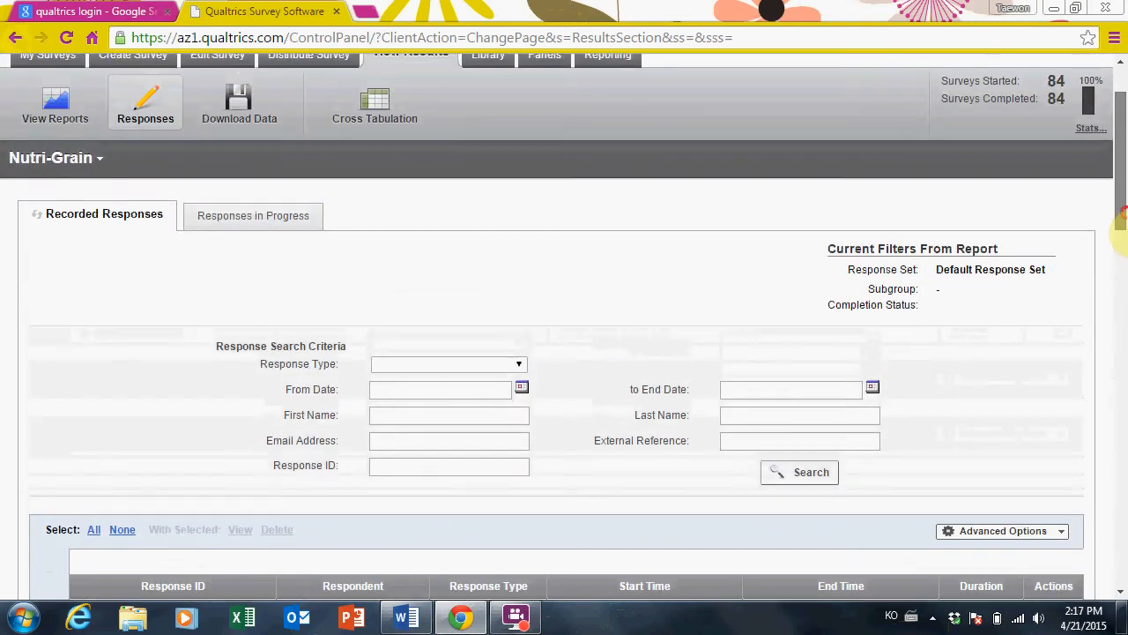
pyautogui.click(69, 111)
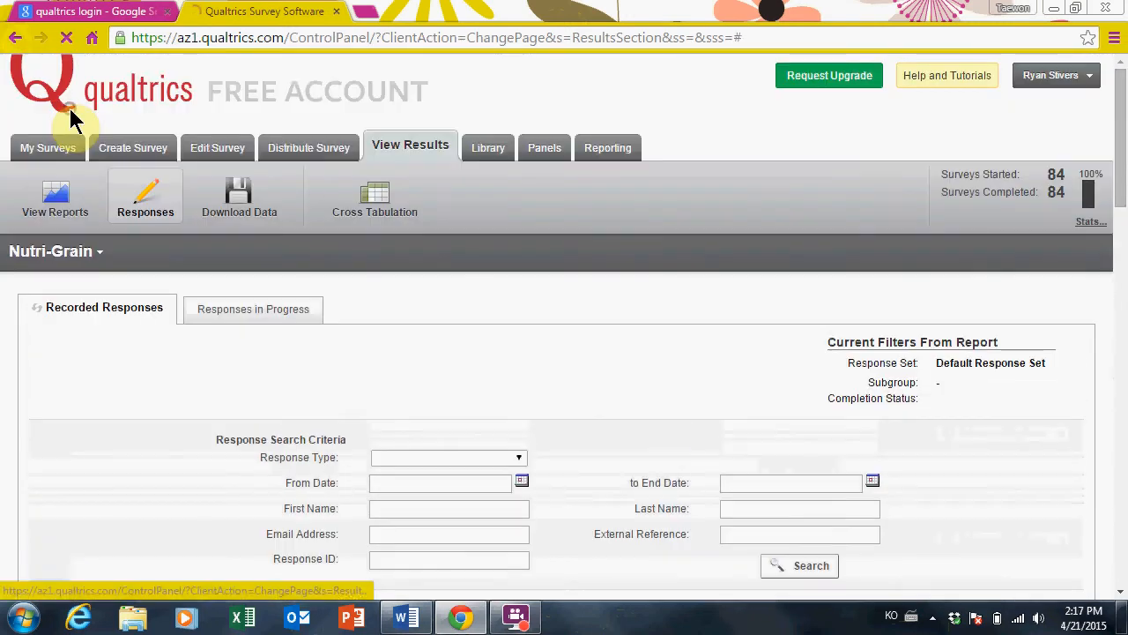
pyautogui.click(44, 210)
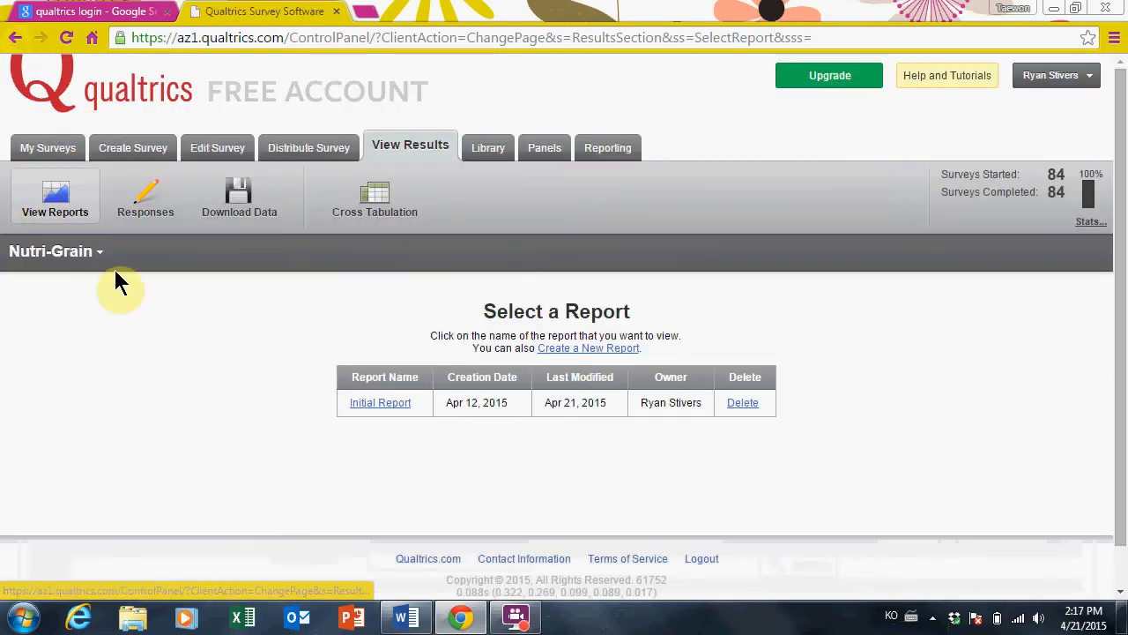
# Open the Initial Report, review question 1's table, and advance to Q2's brand ranking results
pyautogui.click(373, 404)
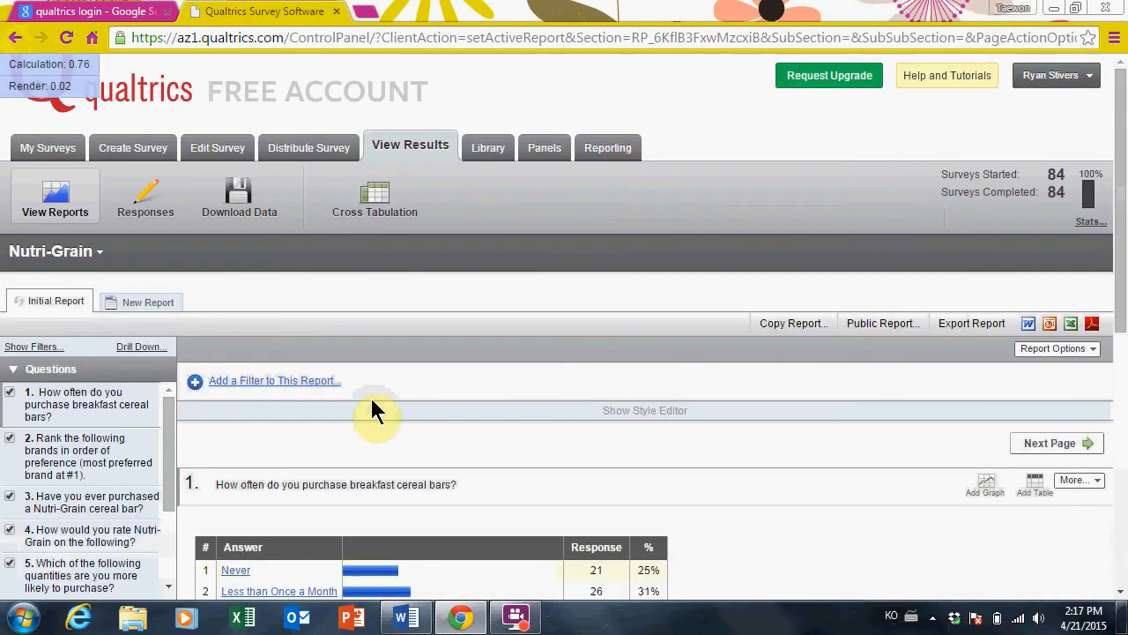
pyautogui.moveTo(1125, 220); pyautogui.dragTo(1125, 322)
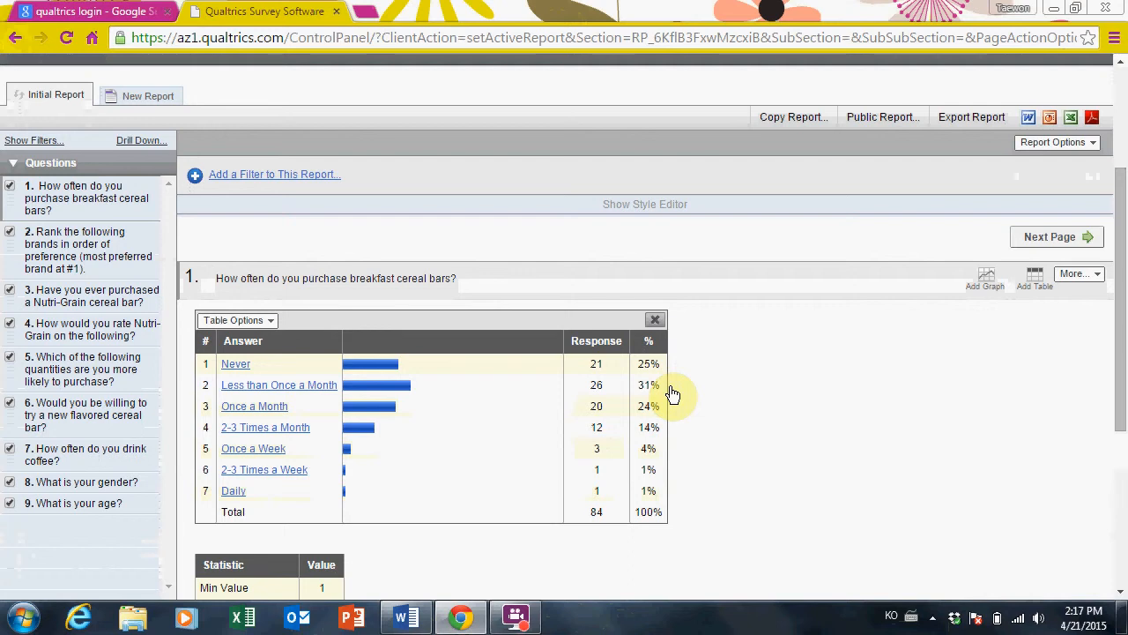
pyautogui.click(1119, 306)
pyautogui.moveTo(1119, 306); pyautogui.dragTo(1120, 326)
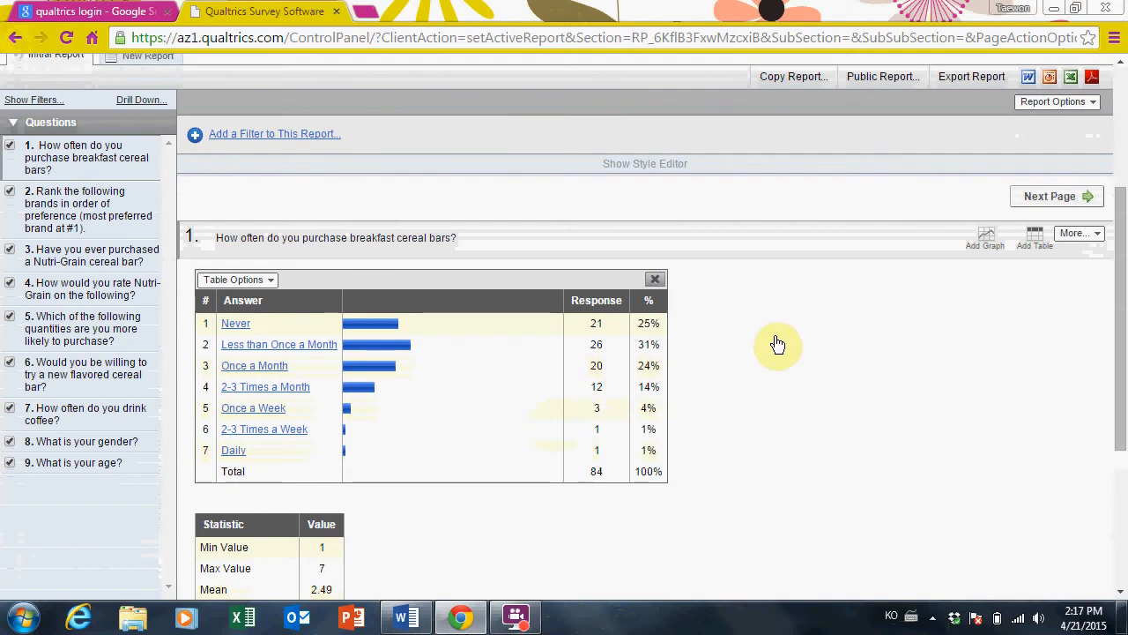
pyautogui.click(1073, 199)
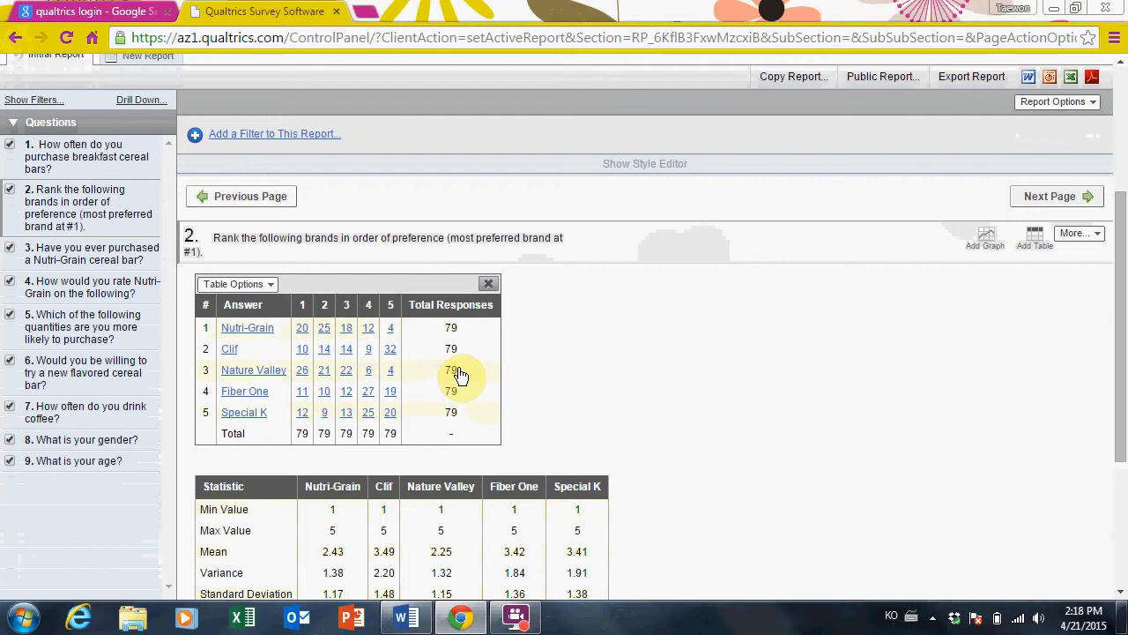
# Page through the Initial Report from Q3 to Q7's coffee-drinking results, then scroll back to the top
pyautogui.click(1053, 199)
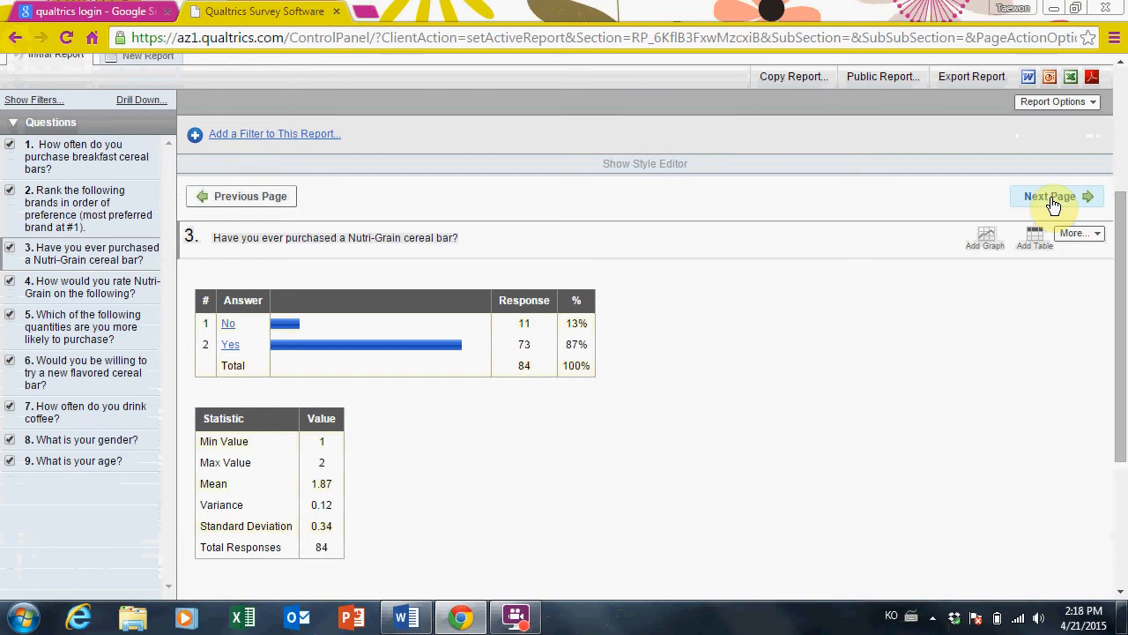
pyautogui.click(1053, 199)
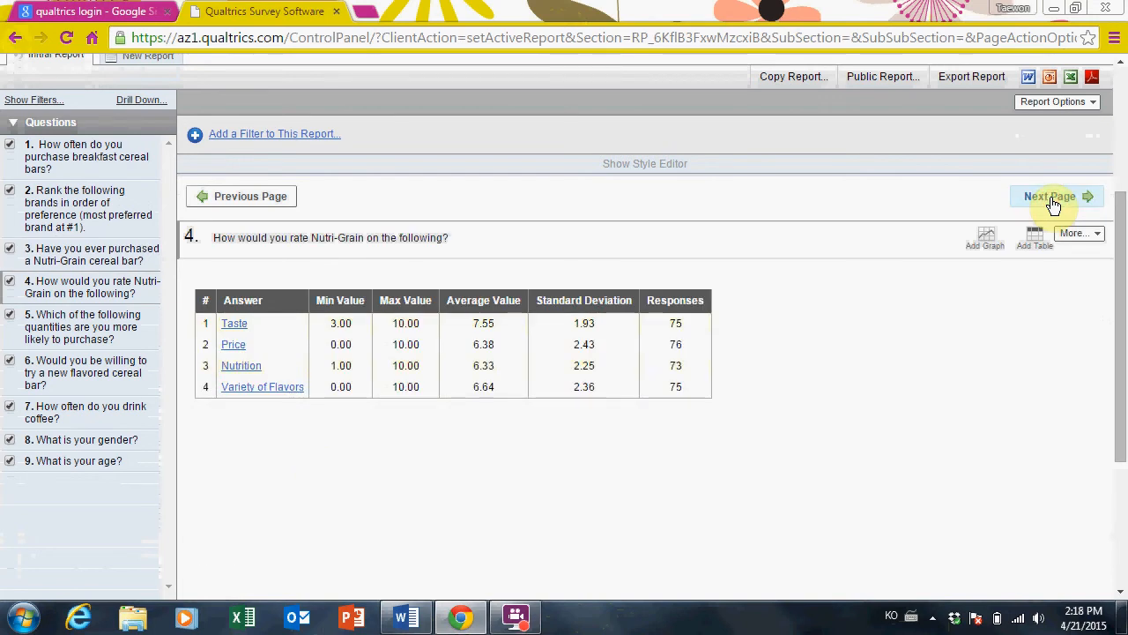
pyautogui.moveTo(464, 396)
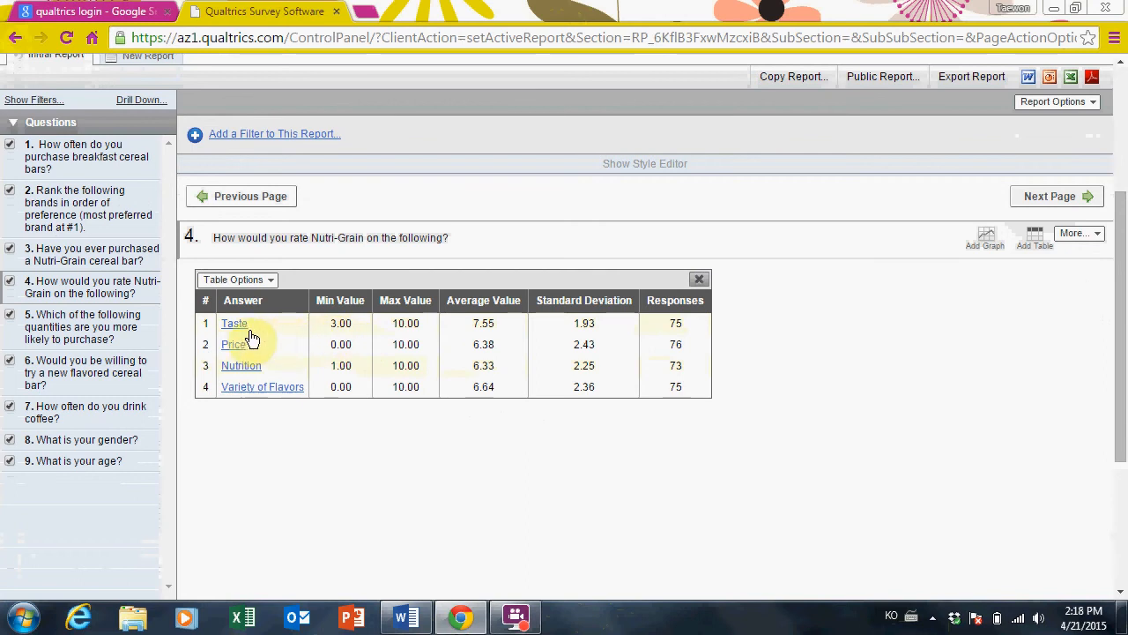
pyautogui.moveTo(333, 396)
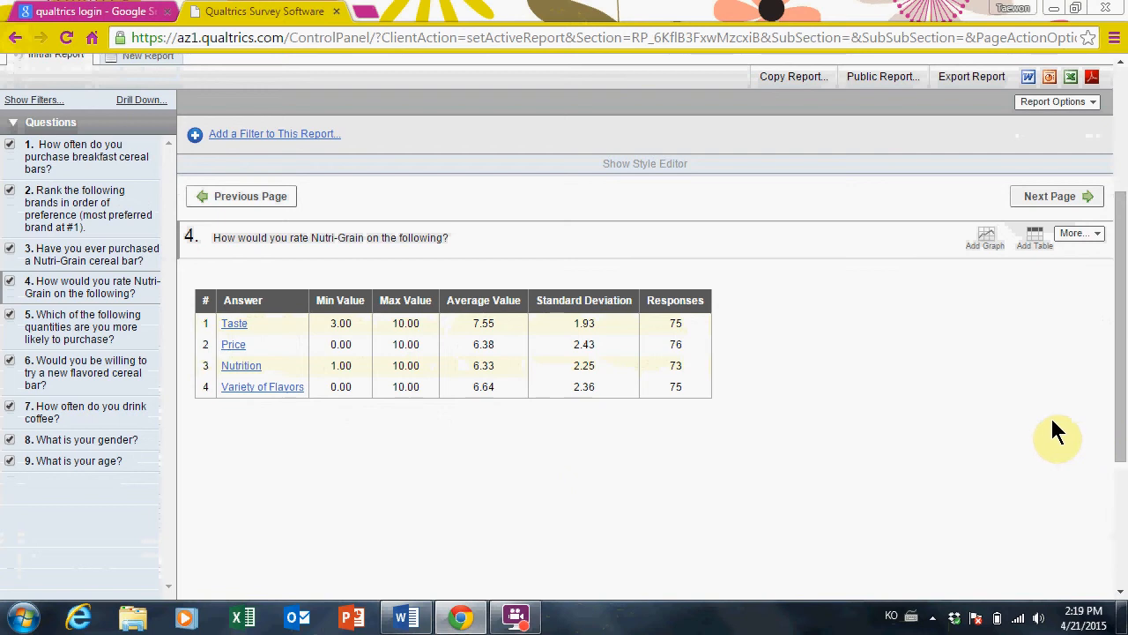
pyautogui.moveTo(874, 364)
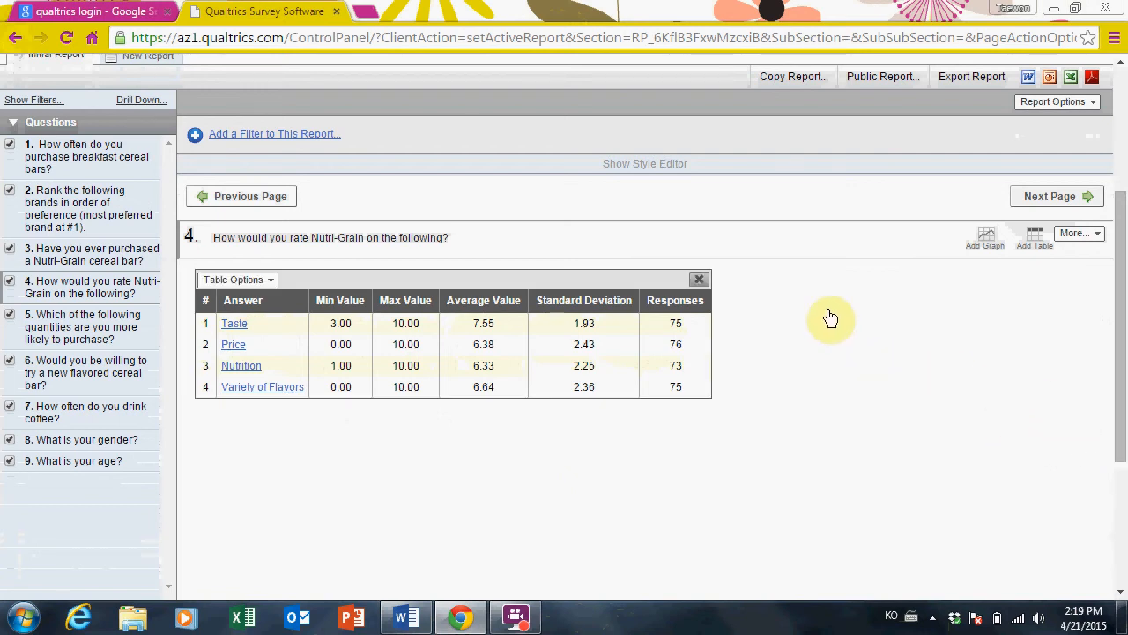
pyautogui.click(1066, 203)
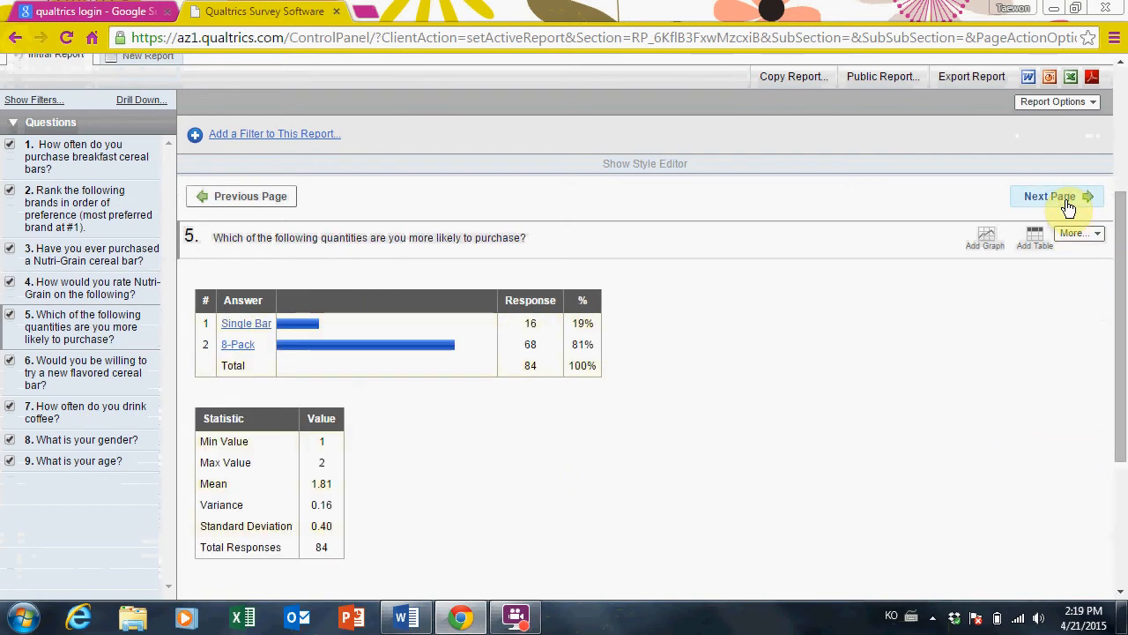
pyautogui.click(1068, 208)
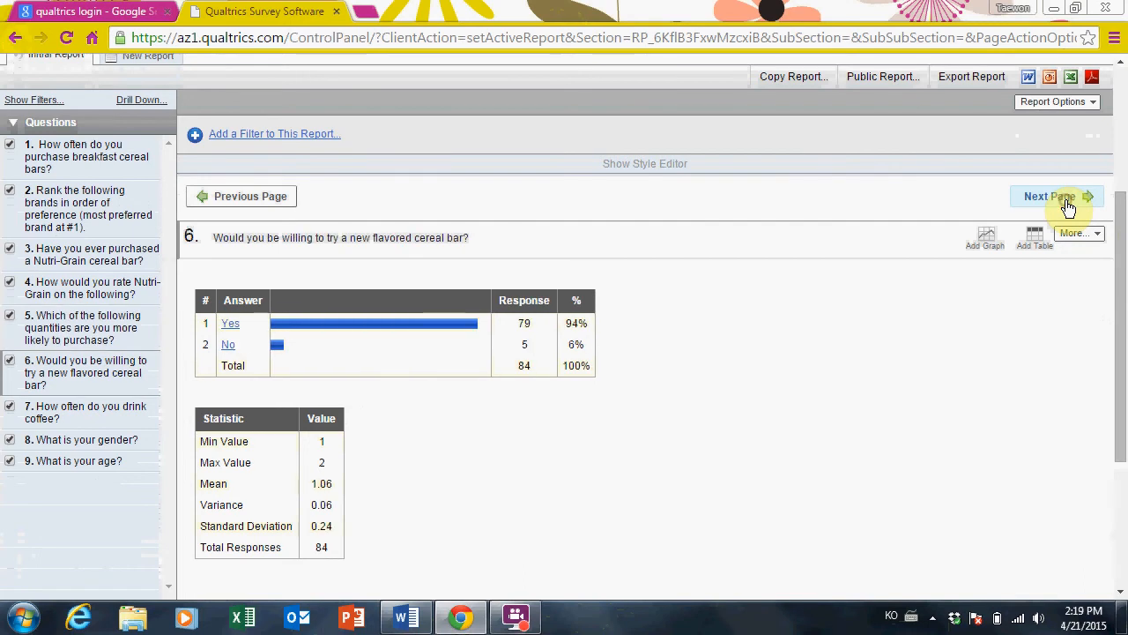
pyautogui.click(1069, 208)
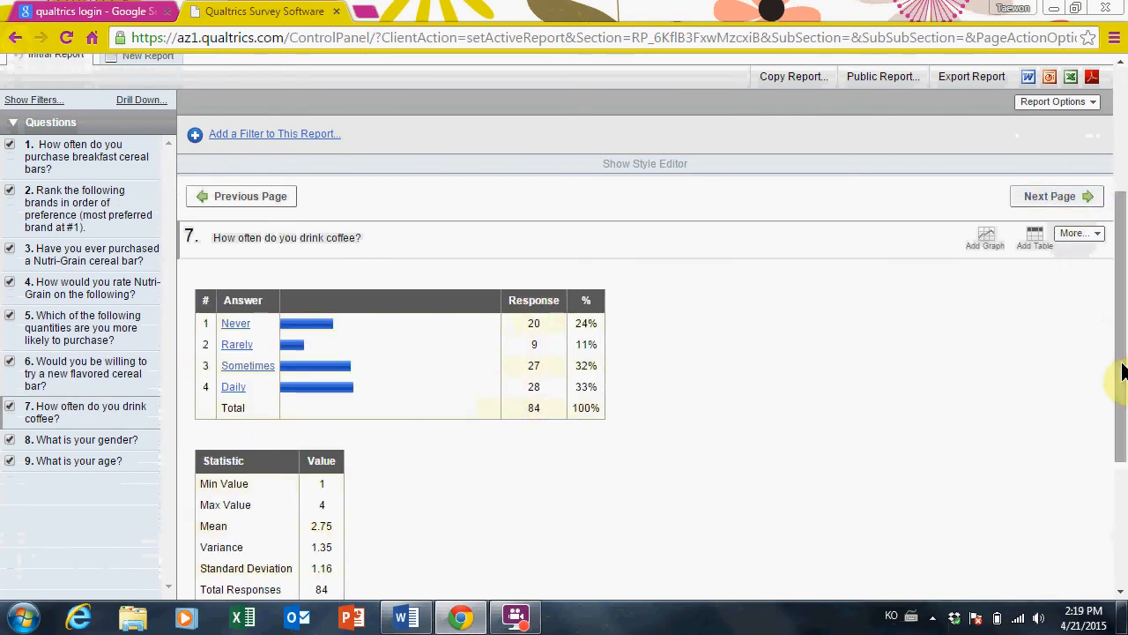
pyautogui.moveTo(1120, 381); pyautogui.dragTo(1119, 245)
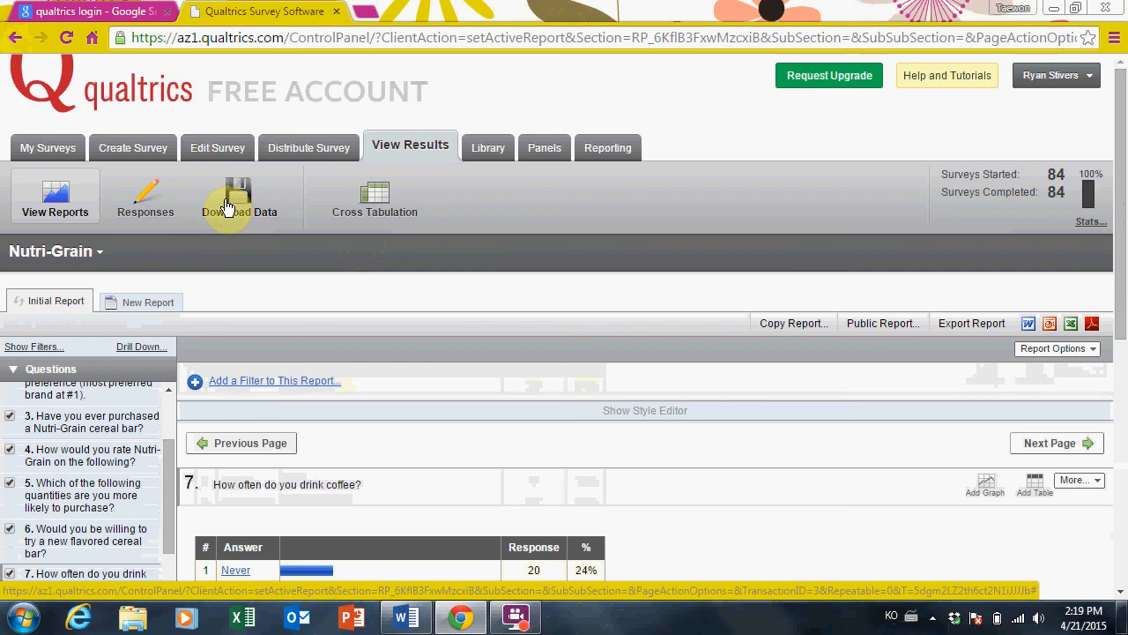
pyautogui.click(826, 183)
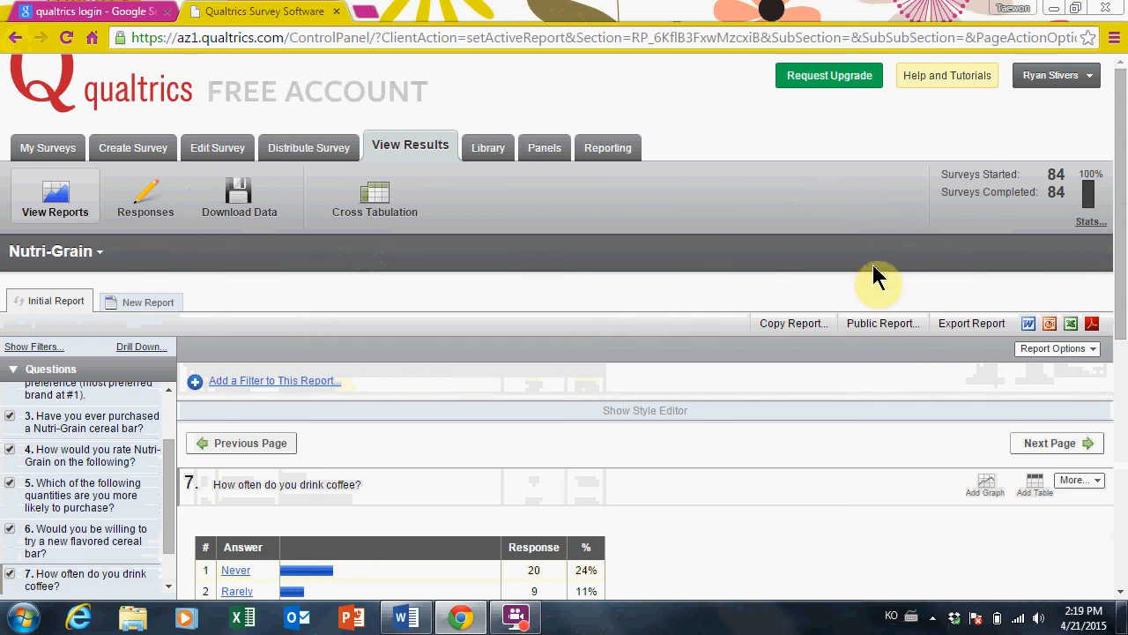
pyautogui.click(518, 620)
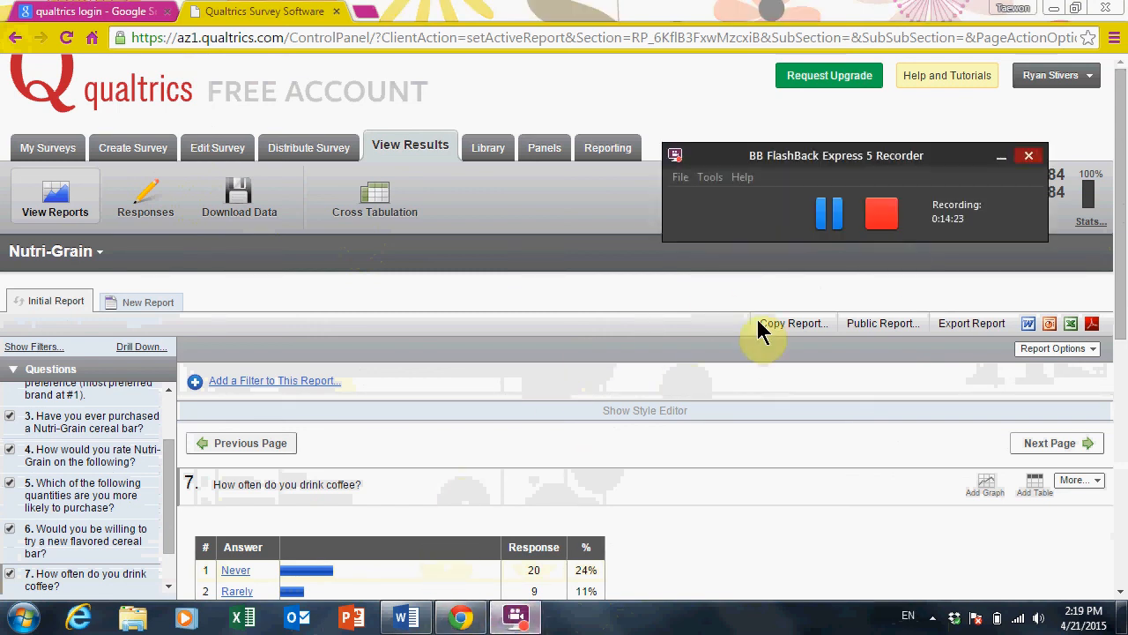